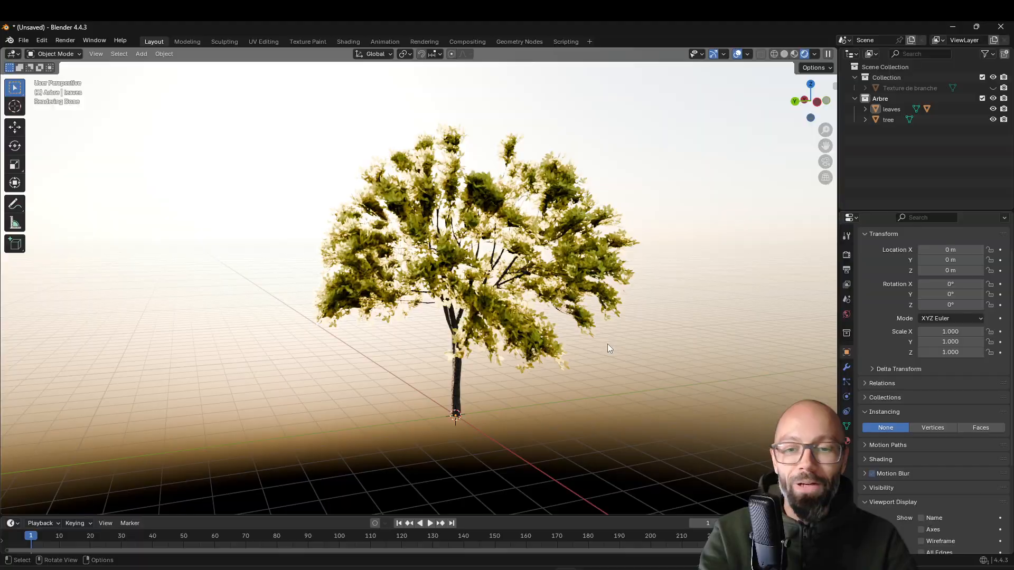
# Display the tree scene in solid shading instead of the rendered view
pyautogui.moveTo(563, 391); pyautogui.dragTo(470, 394, button='middle')
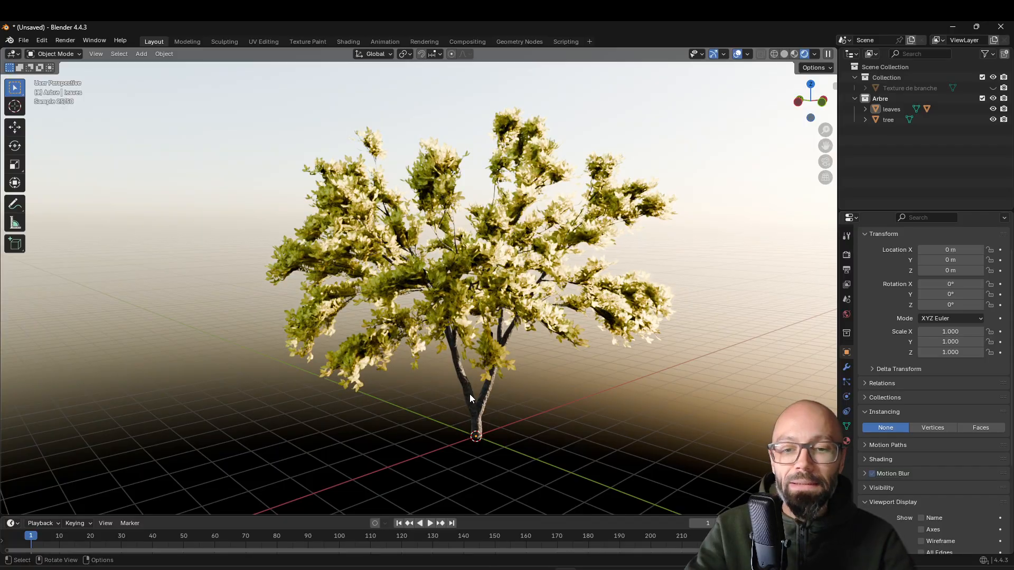
pyautogui.moveTo(519, 372)
pyautogui.mouseDown(button='middle')
pyautogui.moveTo(488, 362)
pyautogui.moveTo(515, 367)
pyautogui.mouseUp(button='middle')
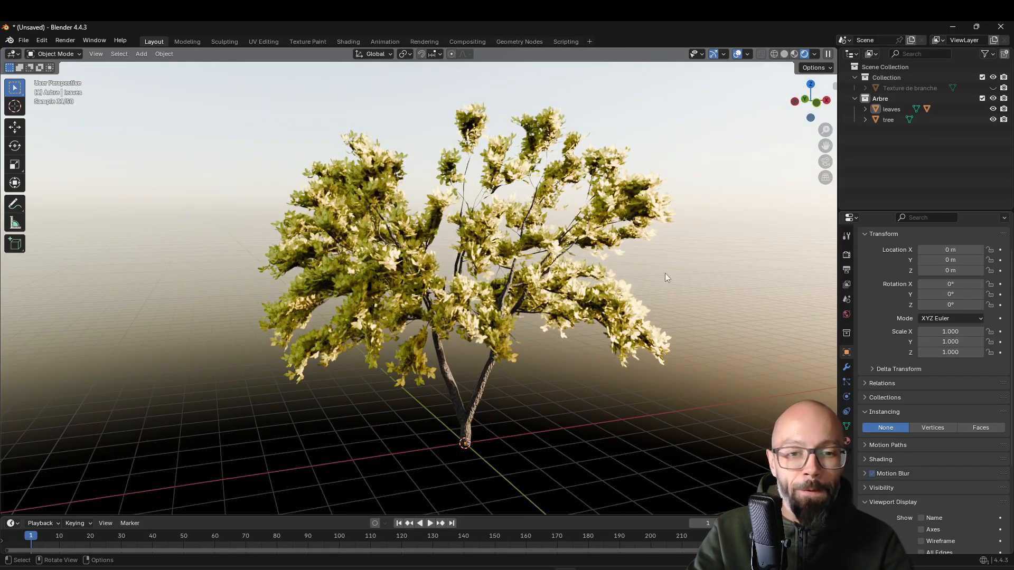
pyautogui.click(784, 54)
pyautogui.moveTo(654, 215)
pyautogui.mouseDown(button='middle')
pyautogui.moveTo(641, 217)
pyautogui.moveTo(662, 218)
pyautogui.mouseUp(button='middle')
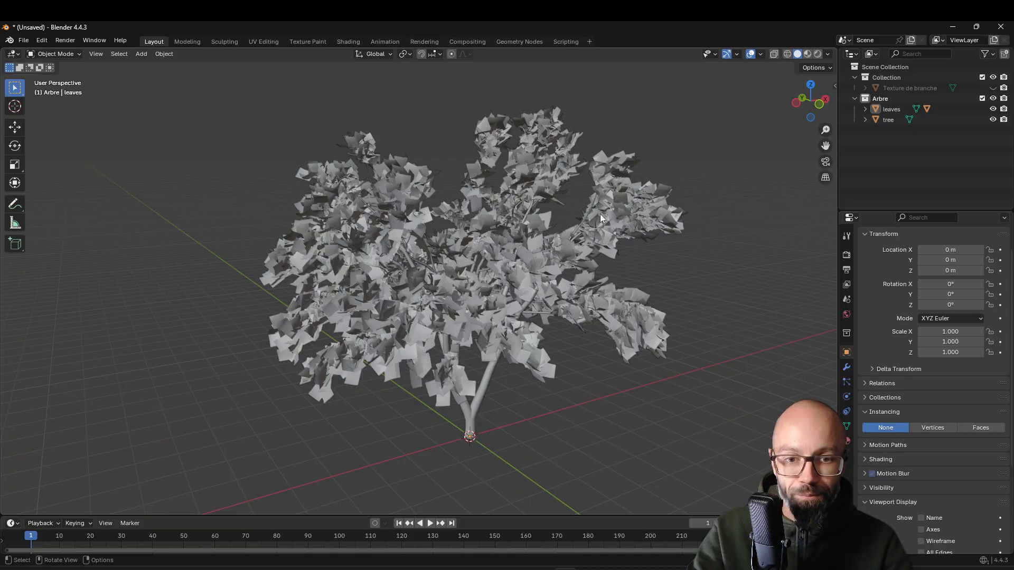
pyautogui.scroll(-3, 525, 246)
# Examine the separate leaves and tree objects in the Arbre collection, and clear the selection
pyautogui.click(875, 98)
pyautogui.click(890, 109)
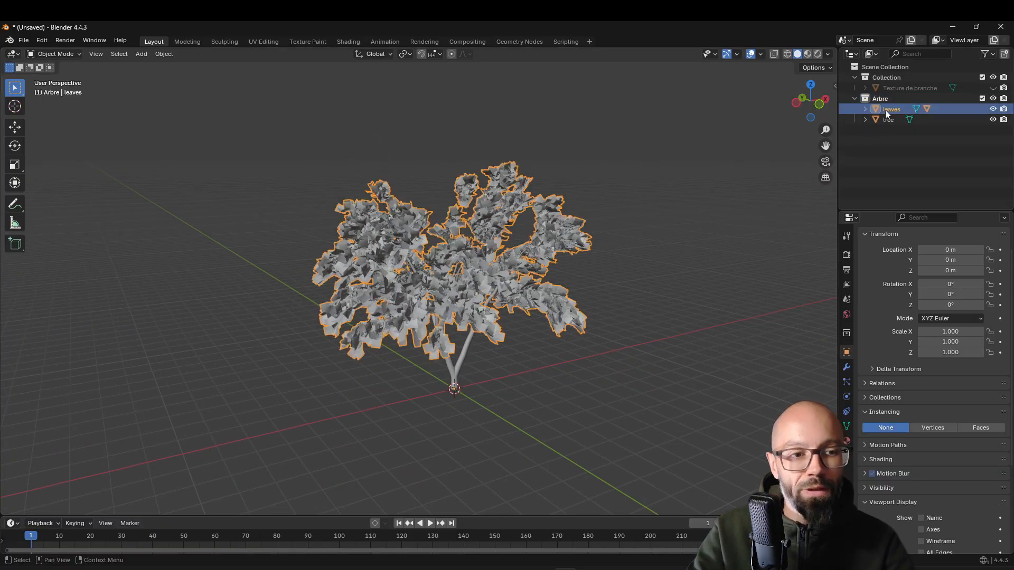
pyautogui.moveTo(518, 227); pyautogui.dragTo(509, 305, button='middle')
pyautogui.click(890, 120)
pyautogui.scroll(8, 573, 297)
pyautogui.scroll(-8, 582, 315)
pyautogui.scroll(-3, 509, 306)
pyautogui.click(556, 357)
pyautogui.moveTo(557, 357); pyautogui.dragTo(591, 315, button='middle')
# Add a mesh plane at the base of the tree
pyautogui.hotkey('shift', 'a')
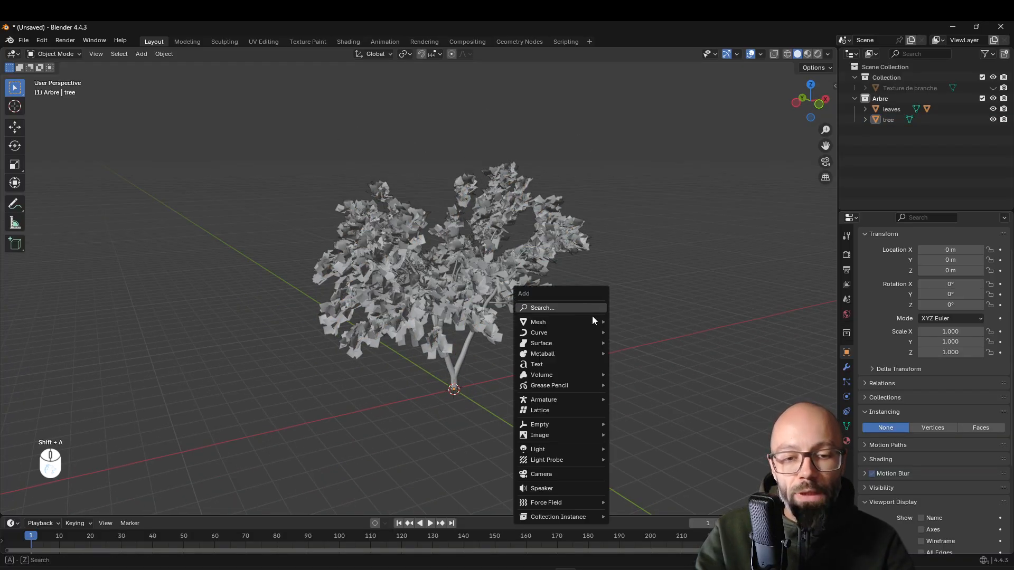
pyautogui.moveTo(592, 322)
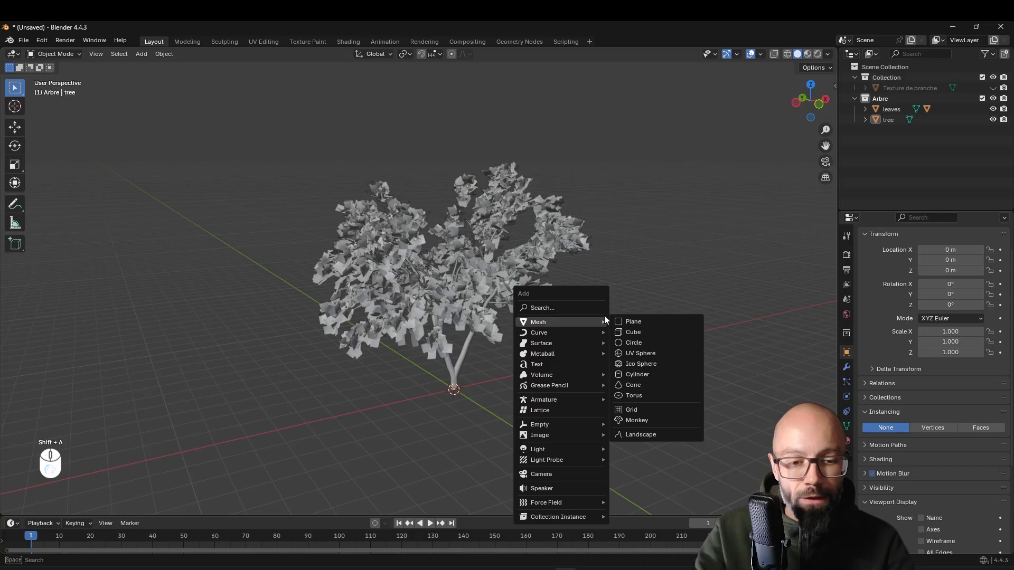
pyautogui.press('Escape')
pyautogui.hotkey('shift', 'a')
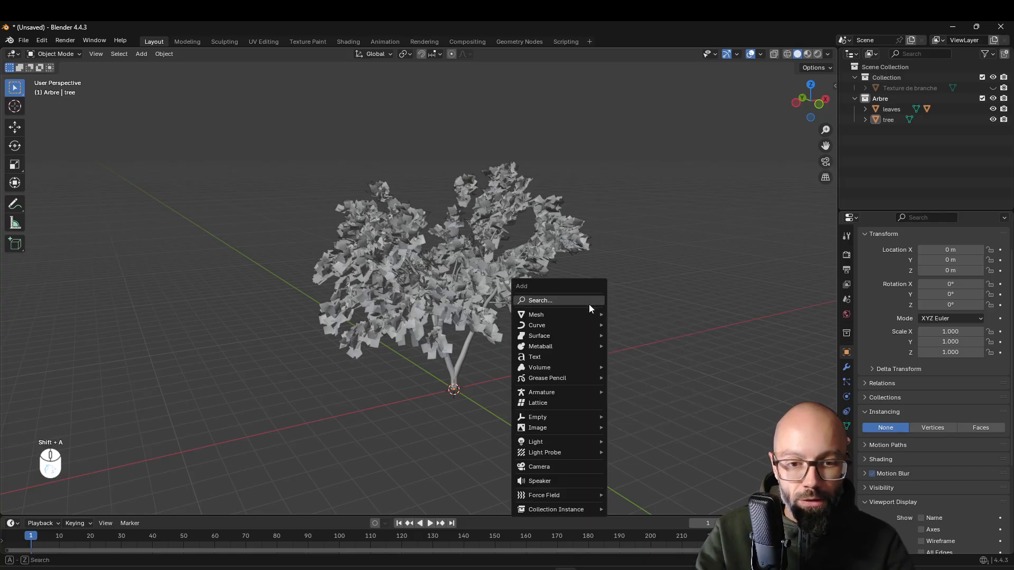
pyautogui.click(639, 314)
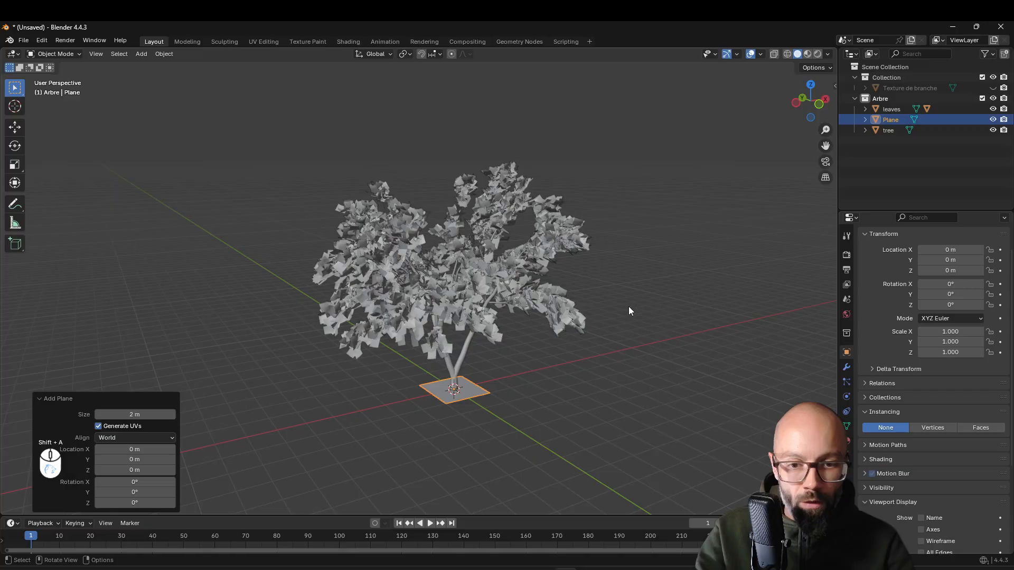
# Enlarge the plane to a scale of about 27.75 as the ground under the tree, and apply all its transforms
pyautogui.scroll(-1, 478, 358)
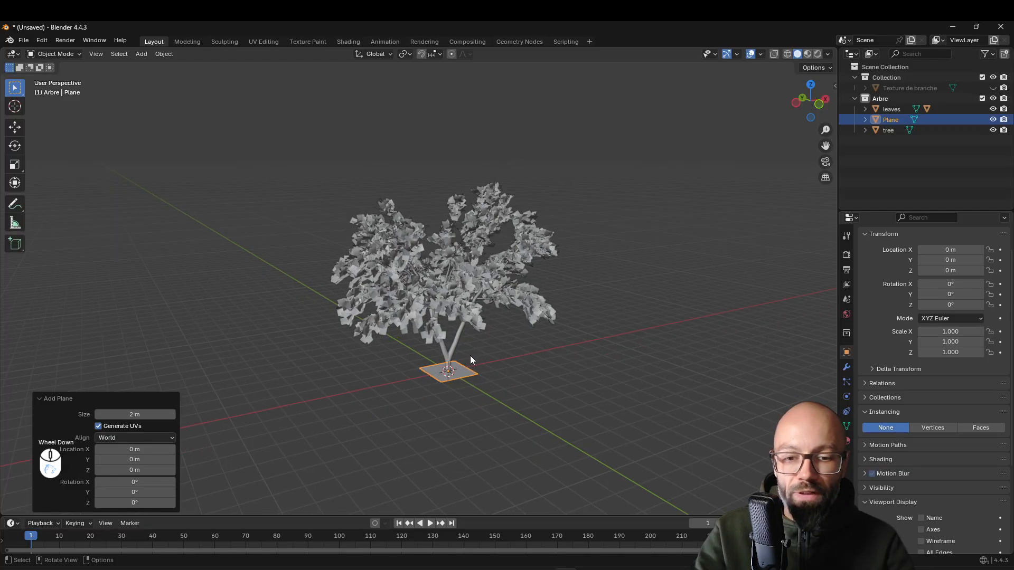
pyautogui.press('s')
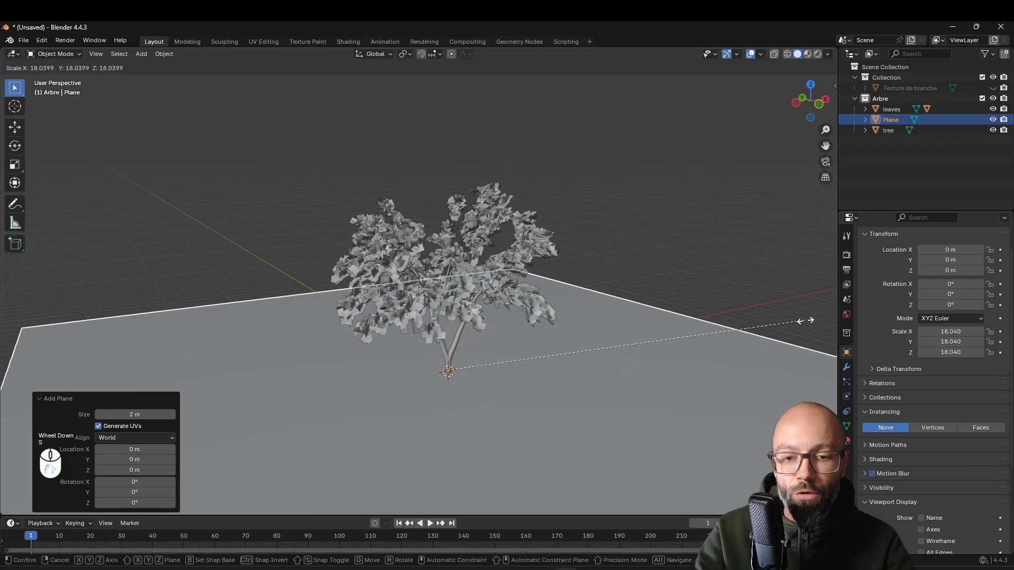
pyautogui.click(807, 321)
pyautogui.scroll(-3, 807, 321)
pyautogui.moveTo(807, 321); pyautogui.dragTo(591, 351, button='middle')
pyautogui.press('s')
pyautogui.click(633, 353)
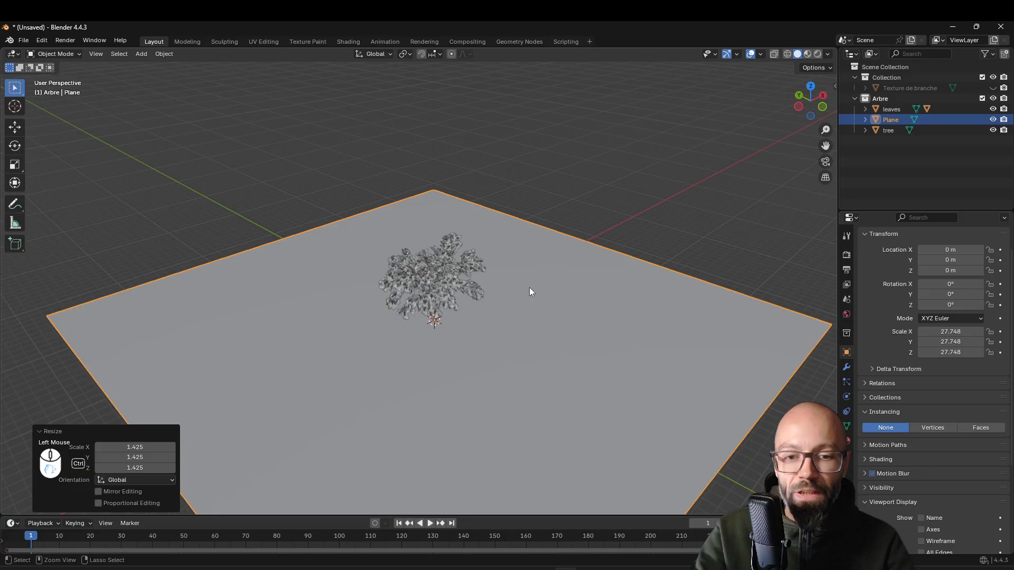
pyautogui.hotkey('ctrl', 'a')
pyautogui.click(500, 184)
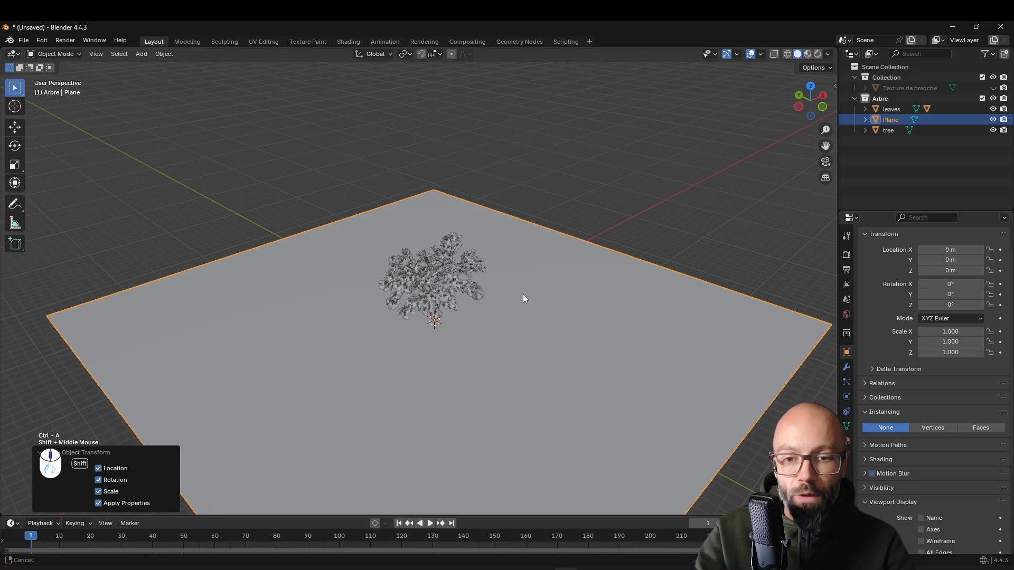
# Switch to the Geometry Nodes workspace and close the spreadsheet area so the 3D viewport spans the full width
pyautogui.keyDown('shift'); pyautogui.moveTo(523, 293); pyautogui.dragTo(521, 280, button='middle'); pyautogui.keyUp('shift')
pyautogui.moveTo(520, 280); pyautogui.dragTo(515, 267, button='middle')
pyautogui.keyDown('shift'); pyautogui.moveTo(591, 315); pyautogui.dragTo(580, 281, button='middle'); pyautogui.keyUp('shift')
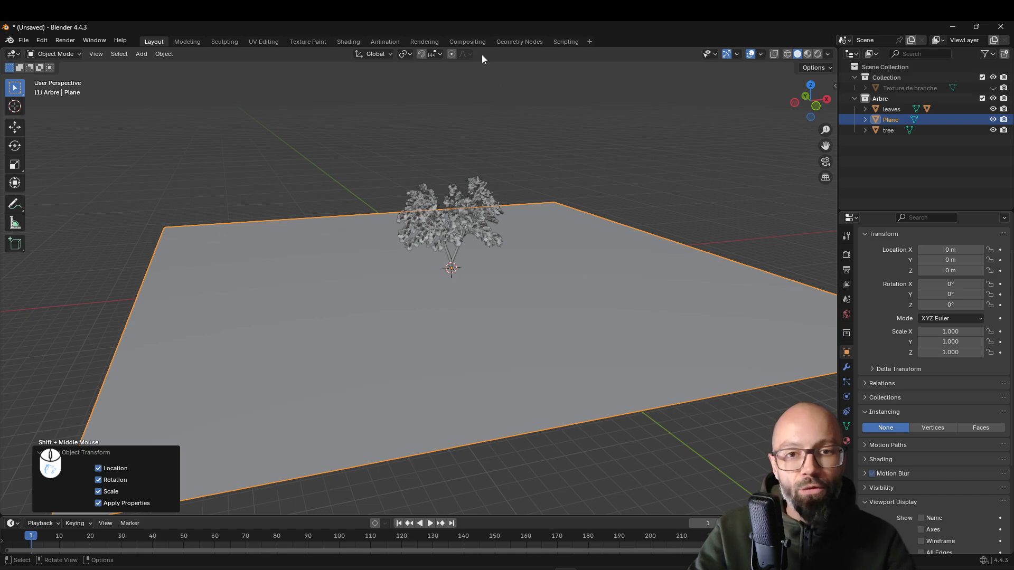
pyautogui.click(522, 43)
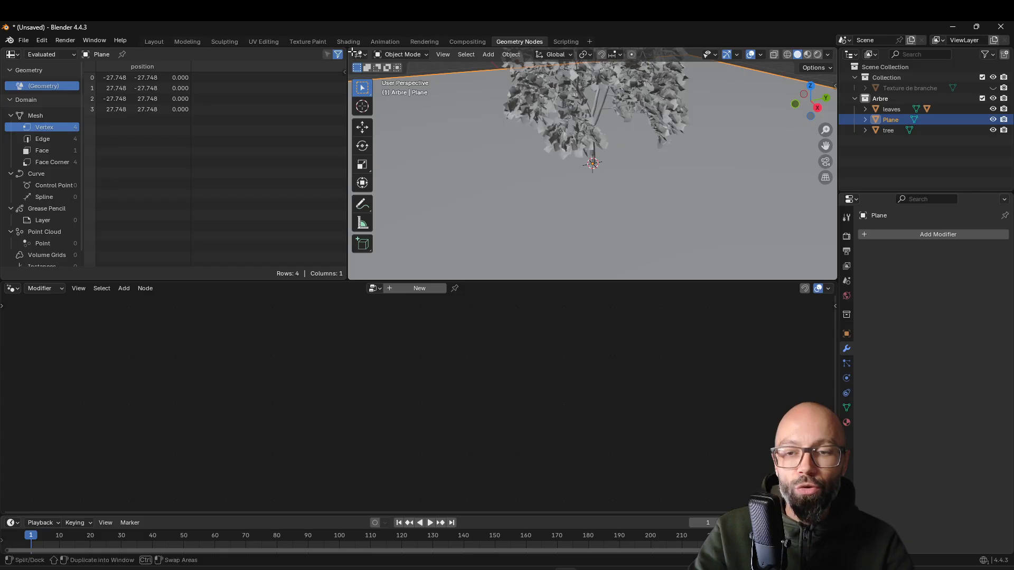
pyautogui.moveTo(352, 52); pyautogui.dragTo(280, 84)
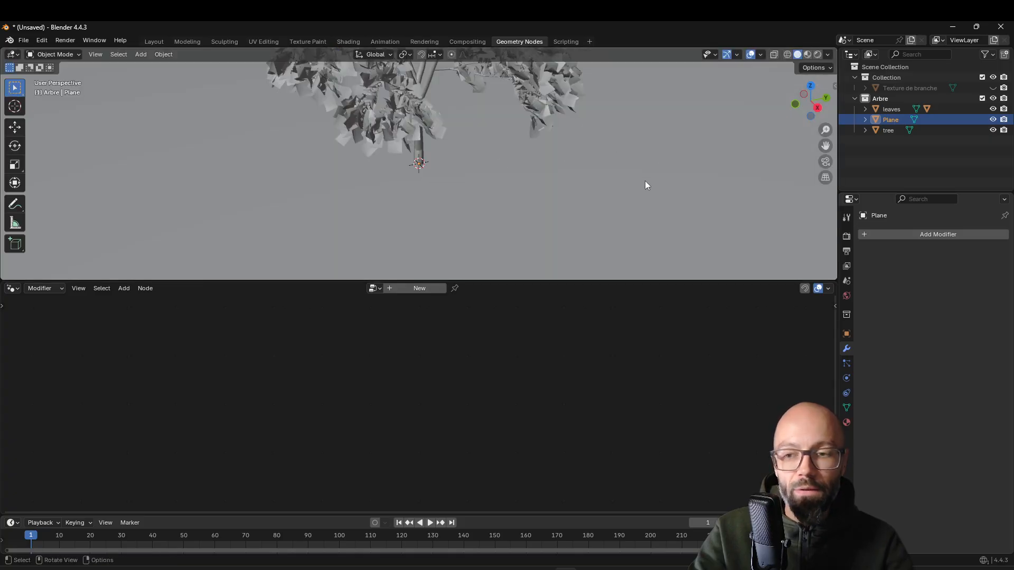
# Create a new geometry node tree on the plane and move Group Input and Group Output far apart
pyautogui.scroll(-4, 555, 142)
pyautogui.keyDown('shift'); pyautogui.moveTo(539, 135); pyautogui.dragTo(538, 160, button='middle'); pyautogui.keyUp('shift')
pyautogui.moveTo(539, 159)
pyautogui.mouseDown(button='middle')
pyautogui.moveTo(540, 198)
pyautogui.moveTo(547, 175)
pyautogui.mouseUp(button='middle')
pyautogui.scroll(-2, 547, 191)
pyautogui.click(419, 289)
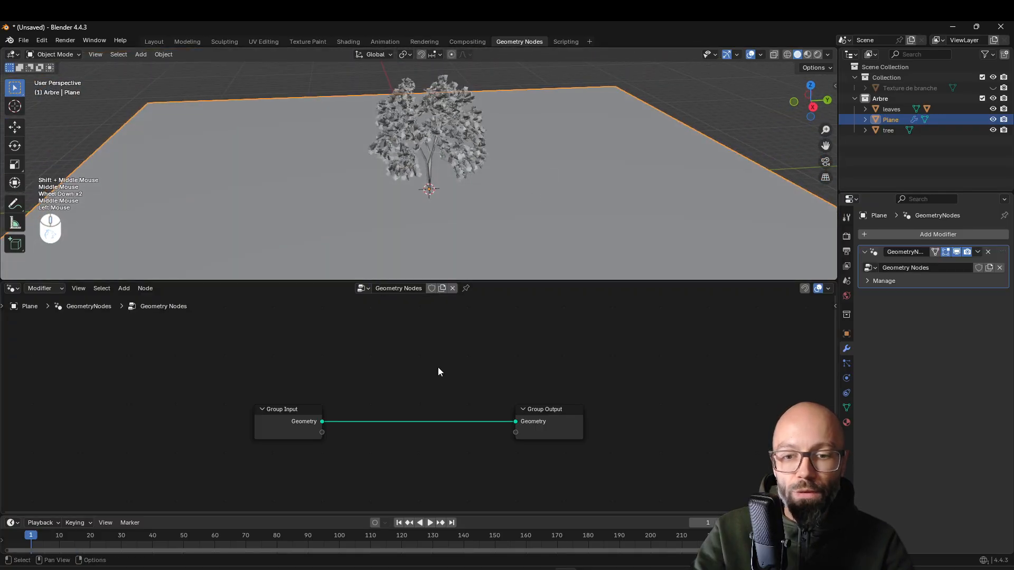
pyautogui.click(535, 426)
pyautogui.moveTo(535, 422); pyautogui.dragTo(716, 423)
pyautogui.moveTo(260, 424); pyautogui.dragTo(169, 415)
pyautogui.moveTo(417, 411); pyautogui.dragTo(420, 384, button='middle')
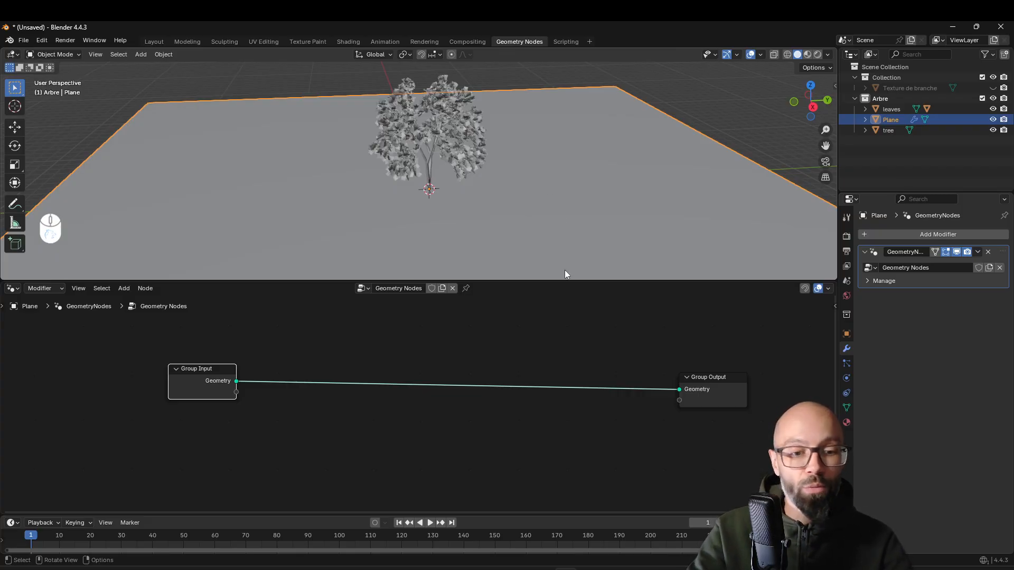
# Insert a Distribute Points on Faces node on the link between Group Input and Group Output
pyautogui.press('shift')
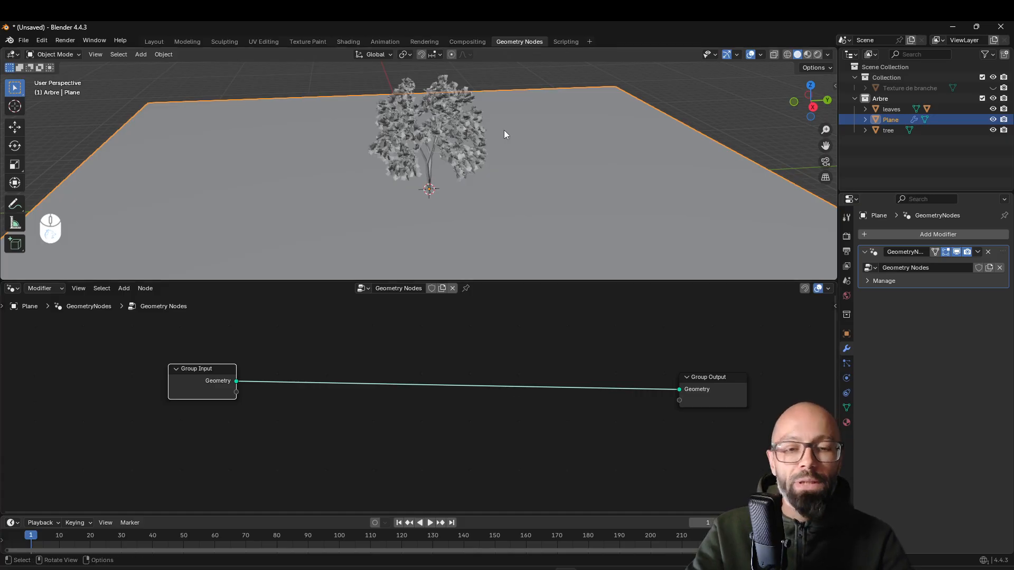
pyautogui.scroll(-2, 531, 181)
pyautogui.keyDown('shift'); pyautogui.moveTo(531, 181); pyautogui.dragTo(600, 142, button='middle'); pyautogui.keyUp('shift')
pyautogui.moveTo(542, 163); pyautogui.dragTo(525, 141, button='middle')
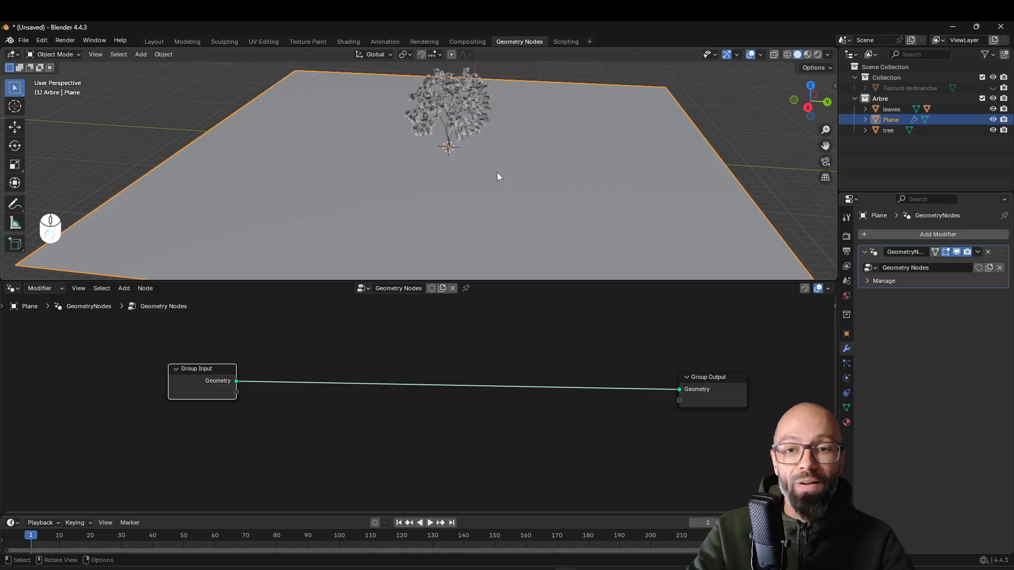
pyautogui.hotkey('shift', 'a')
pyautogui.click(495, 348)
pyautogui.write('dist')
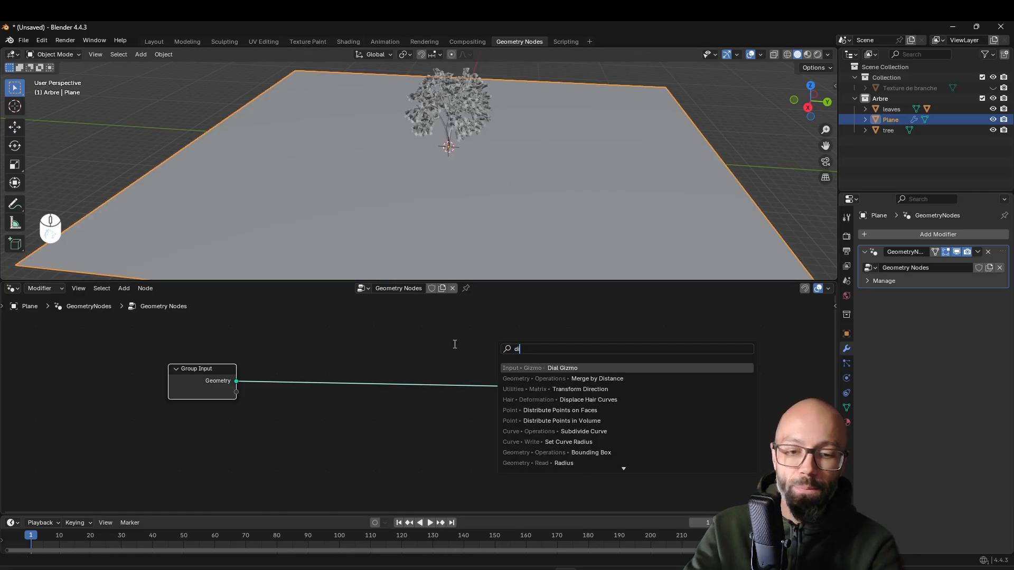
pyautogui.press('Return')
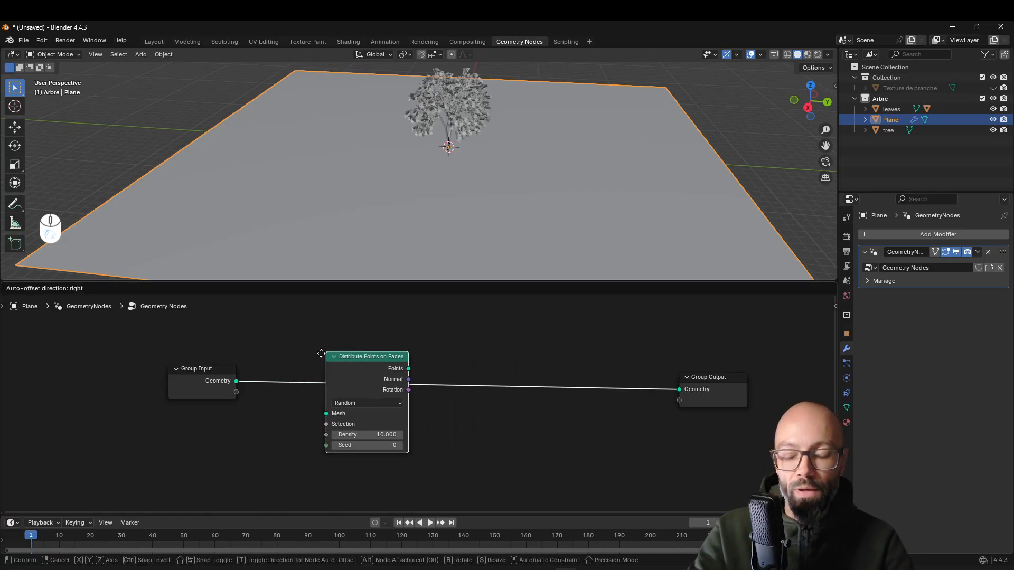
pyautogui.click(319, 355)
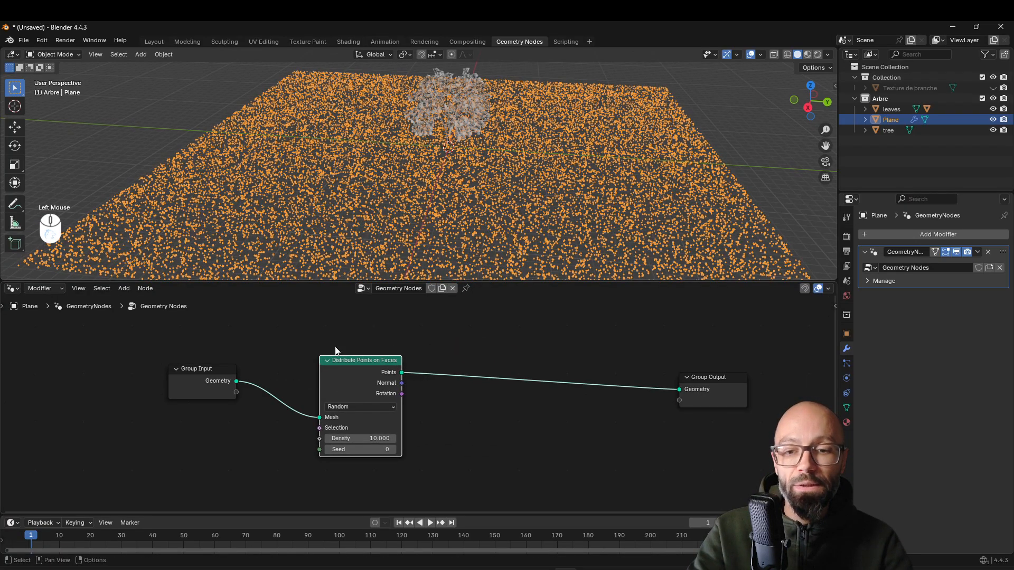
# Set the Density of the Distribute Points on Faces node to 0.1
pyautogui.moveTo(544, 169); pyautogui.dragTo(491, 182, button='middle')
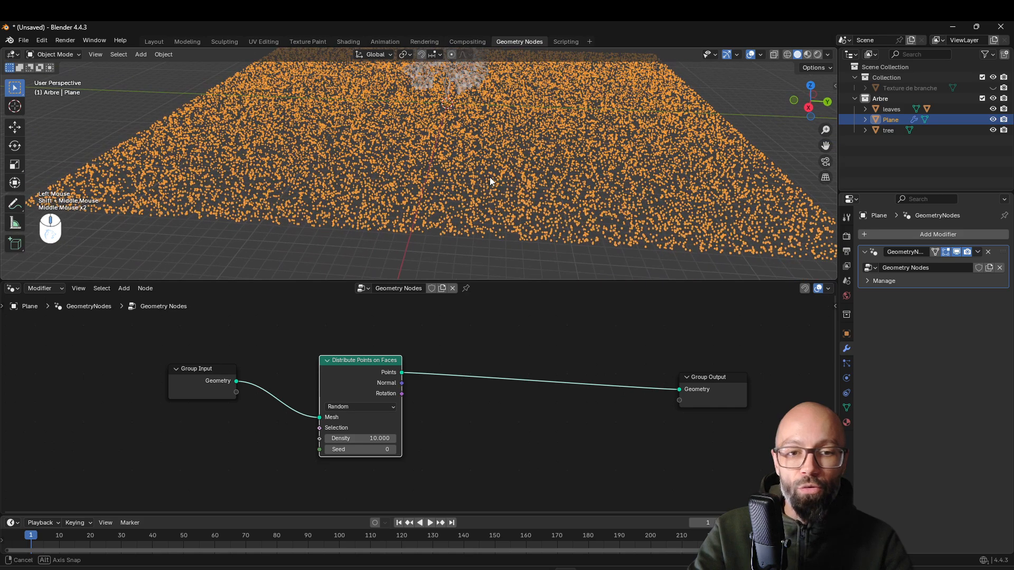
pyautogui.scroll(3, 546, 197)
pyautogui.keyDown('shift'); pyautogui.moveTo(378, 438); pyautogui.dragTo(346, 438); pyautogui.keyUp('shift')
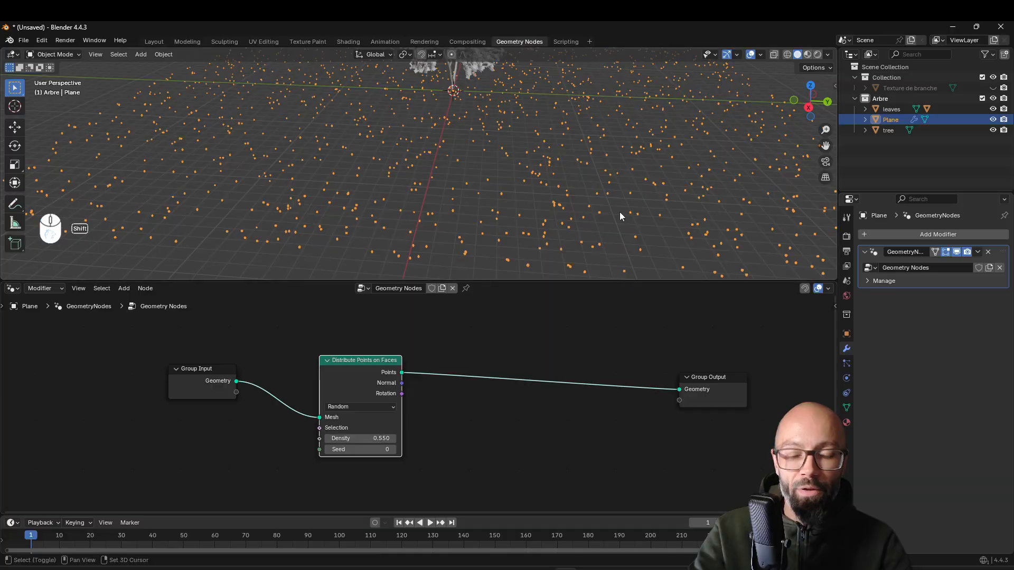
pyautogui.moveTo(505, 145); pyautogui.dragTo(535, 191, button='middle')
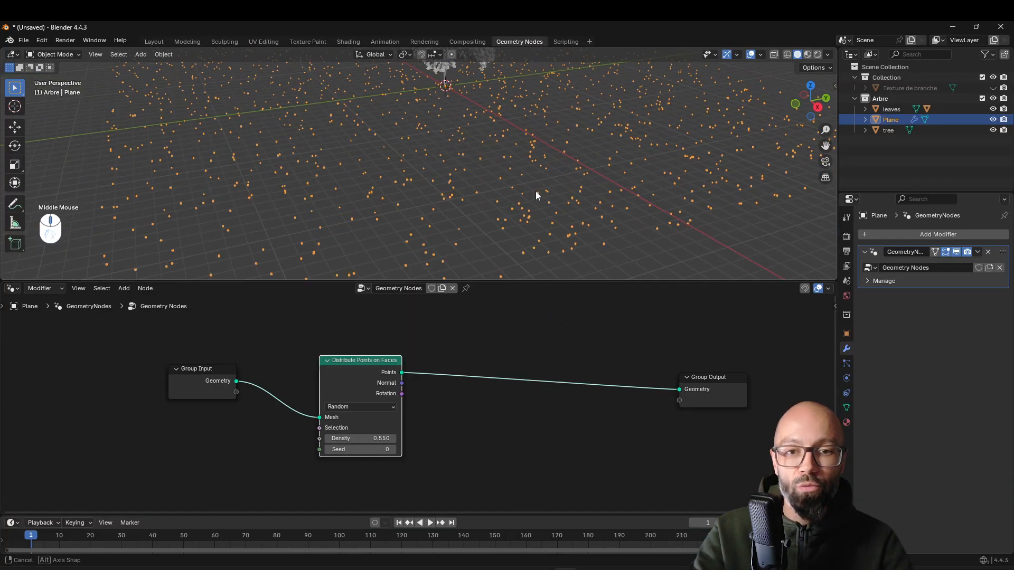
pyautogui.click(376, 439)
pyautogui.write('0.1')
pyautogui.press('Return')
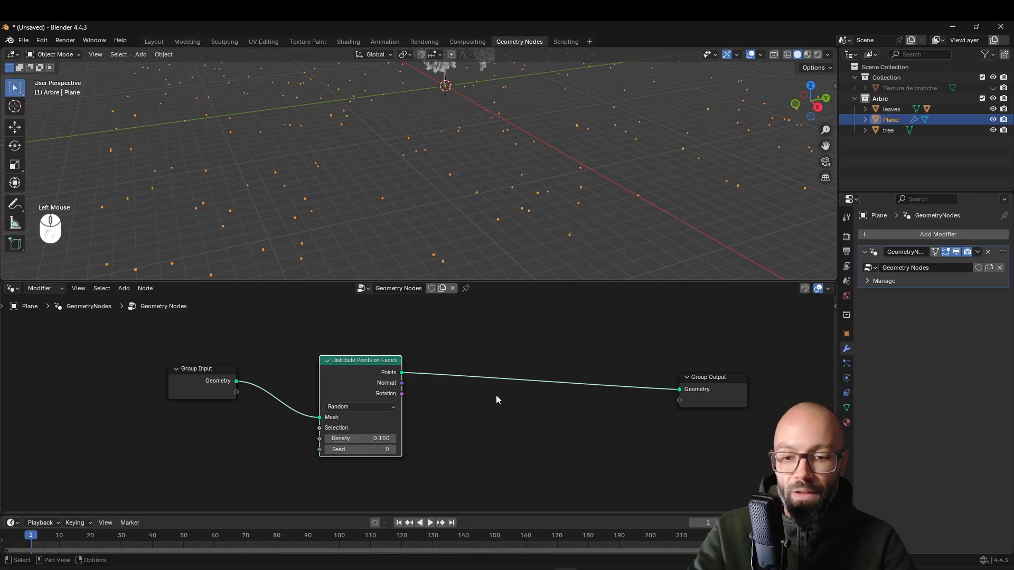
# Try several seeds for the point distribution and leave the Seed at 1
pyautogui.scroll(-2, 491, 393)
pyautogui.click(397, 444)
pyautogui.click(396, 444)
pyautogui.click(396, 443)
pyautogui.click(396, 444)
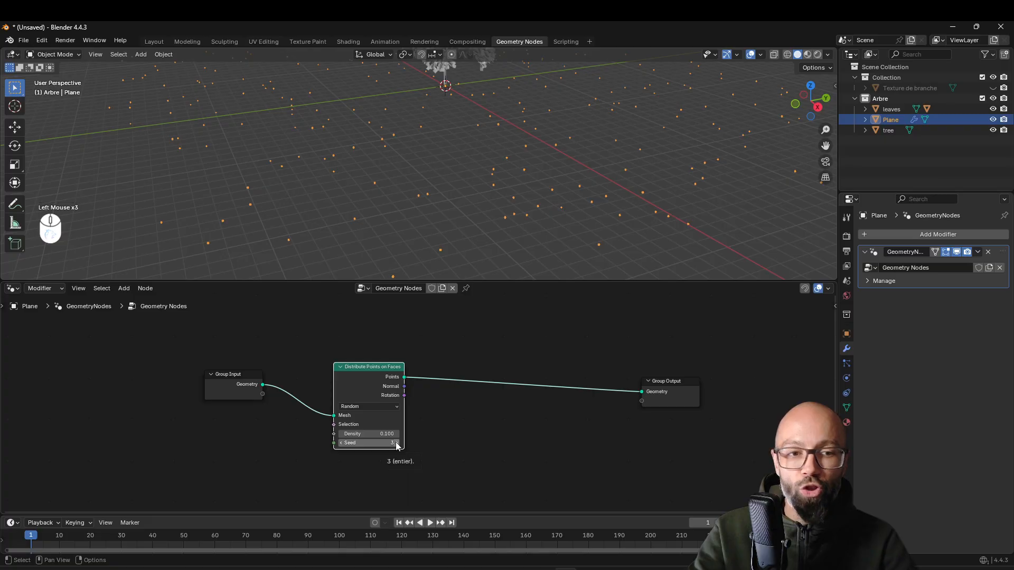
pyautogui.keyDown('shift'); pyautogui.moveTo(648, 151); pyautogui.dragTo(655, 232, button='middle'); pyautogui.keyUp('shift')
pyautogui.moveTo(655, 233); pyautogui.dragTo(548, 231, button='middle')
pyautogui.keyDown('shift'); pyautogui.moveTo(549, 231); pyautogui.dragTo(569, 187, button='middle'); pyautogui.keyUp('shift')
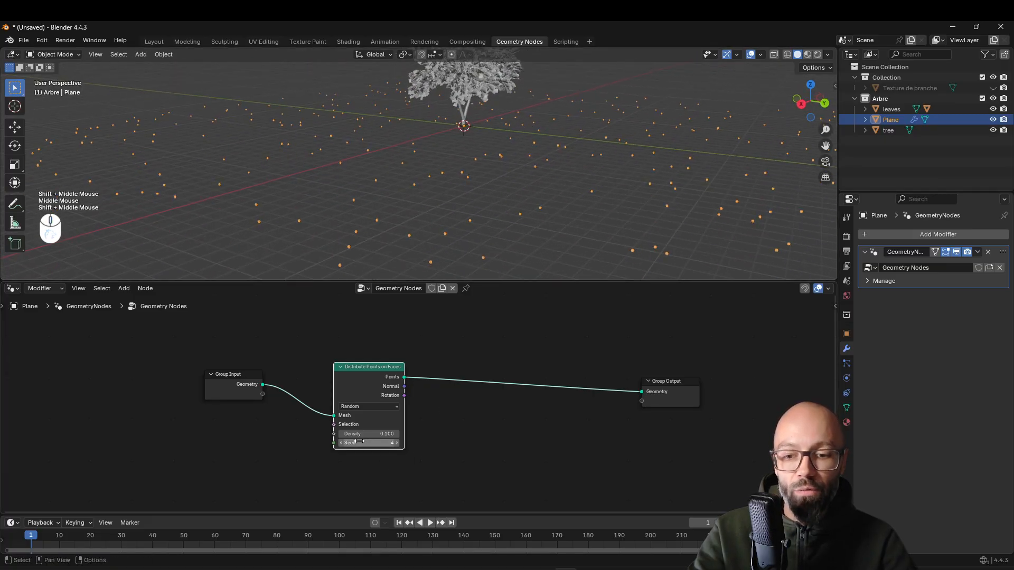
pyautogui.click(340, 443)
pyautogui.click(341, 443)
pyautogui.click(341, 443)
# Insert a Join Geometry node on the link between Distribute Points on Faces and Group Output
pyautogui.moveTo(586, 172)
pyautogui.mouseDown(button='middle')
pyautogui.moveTo(583, 197)
pyautogui.moveTo(549, 185)
pyautogui.moveTo(575, 176)
pyautogui.mouseUp(button='middle')
pyautogui.scroll(-2, 583, 197)
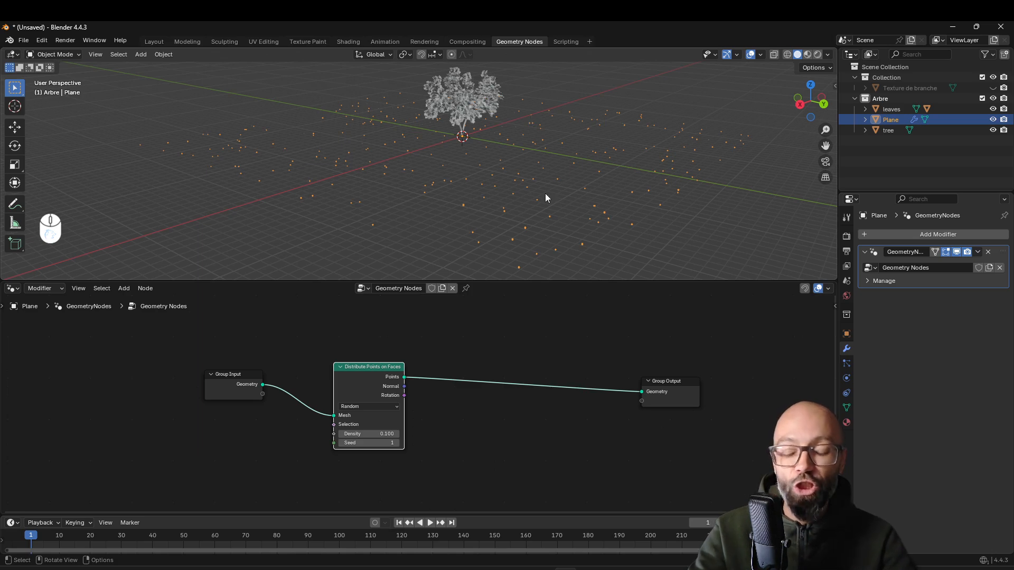
pyautogui.hotkey('shift', 'a')
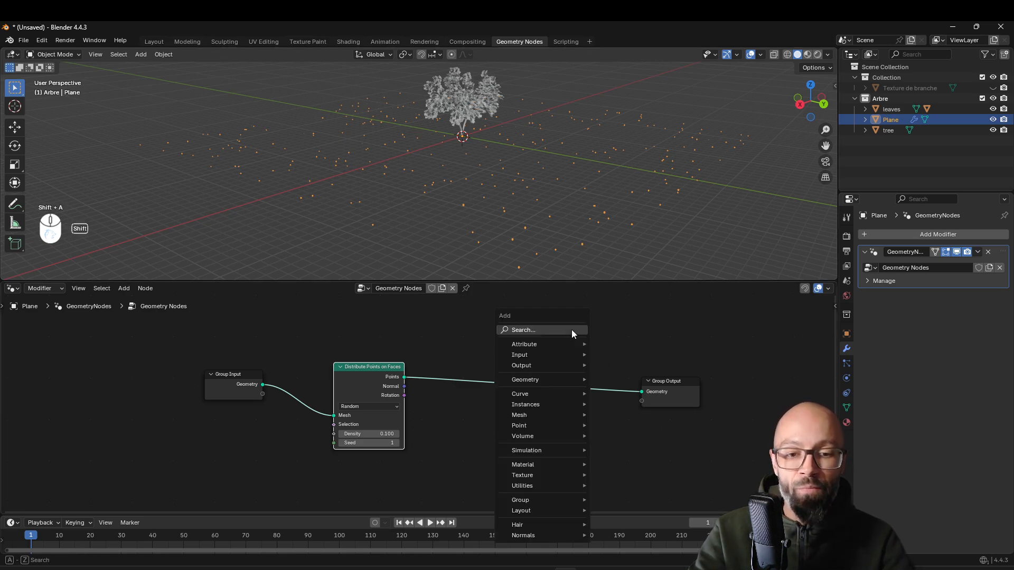
pyautogui.write('join')
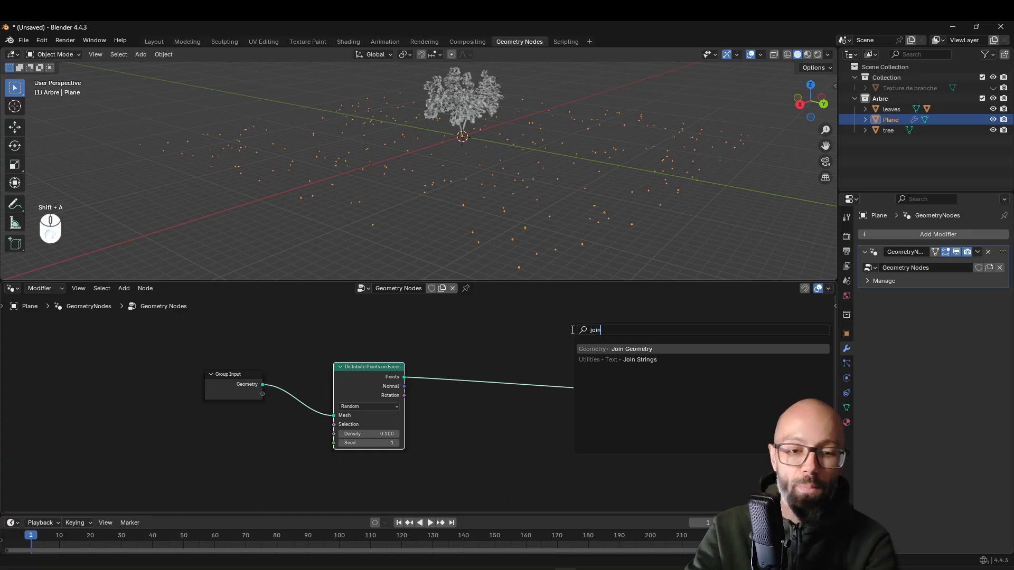
pyautogui.press('Return')
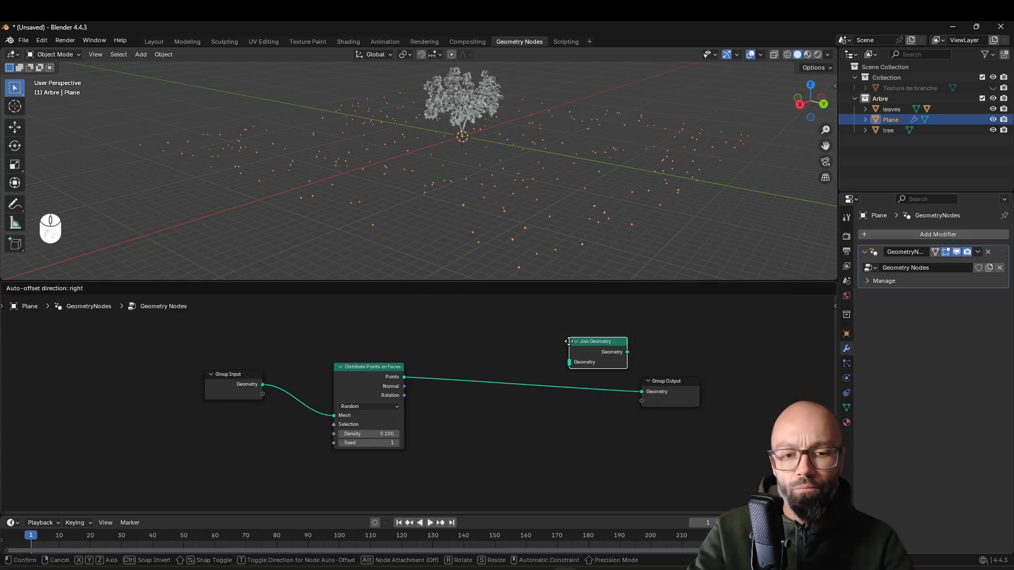
pyautogui.click(538, 362)
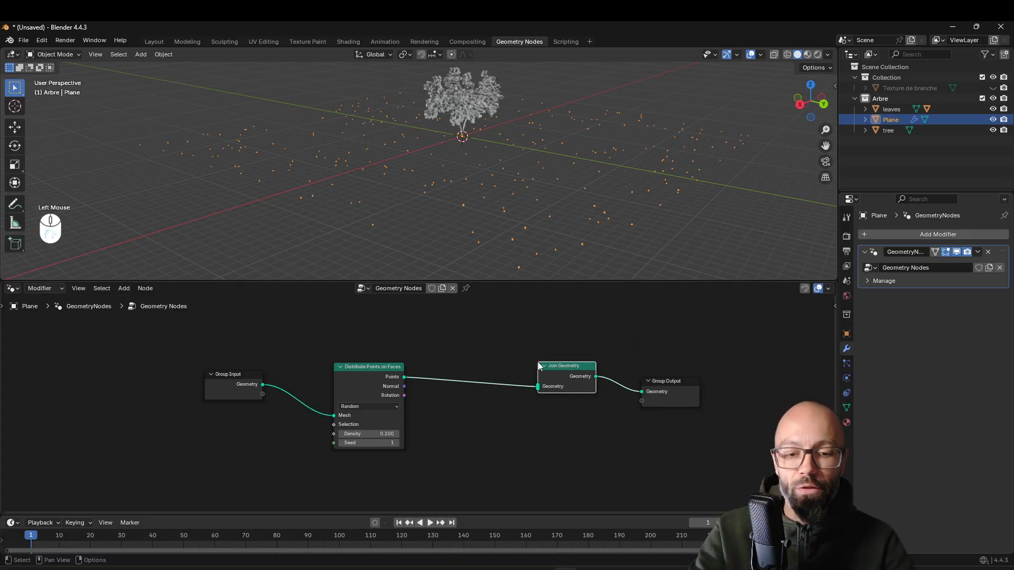
# Move Distribute Points on Faces lower and link the Group Input geometry directly to Join Geometry as well
pyautogui.moveTo(366, 385); pyautogui.dragTo(365, 428)
pyautogui.moveTo(263, 384); pyautogui.dragTo(538, 386)
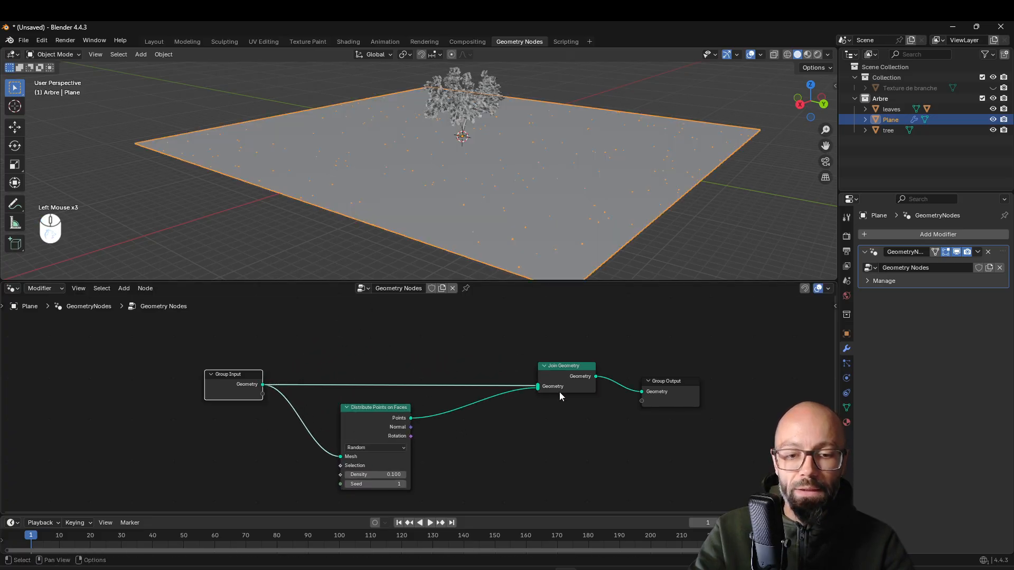
pyautogui.moveTo(632, 182); pyautogui.dragTo(633, 165, button='middle')
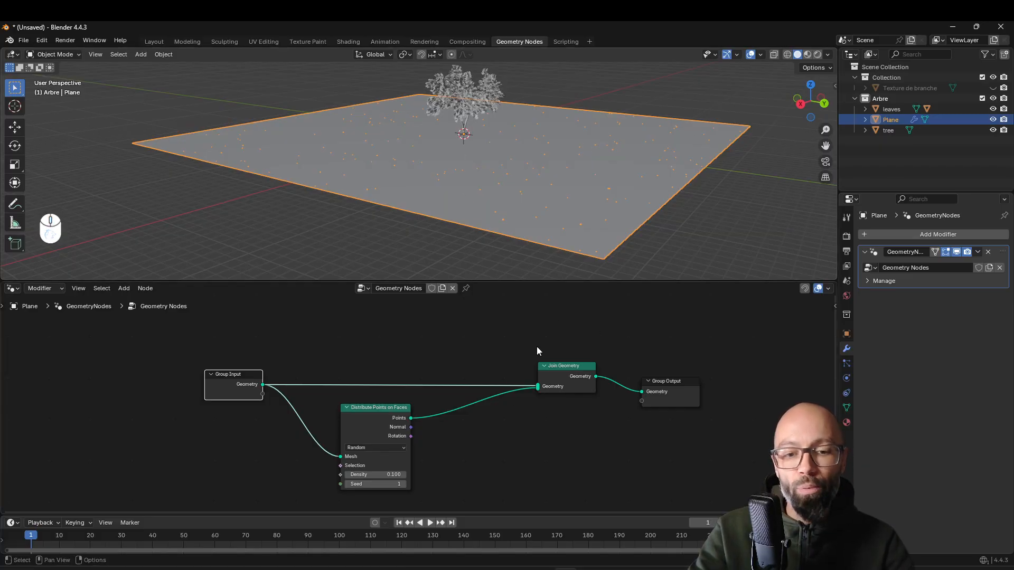
# Align Group Output with Join Geometry and insert an Instance on Points node between Distribute Points on Faces and Join Geometry
pyautogui.moveTo(678, 400); pyautogui.dragTo(674, 383)
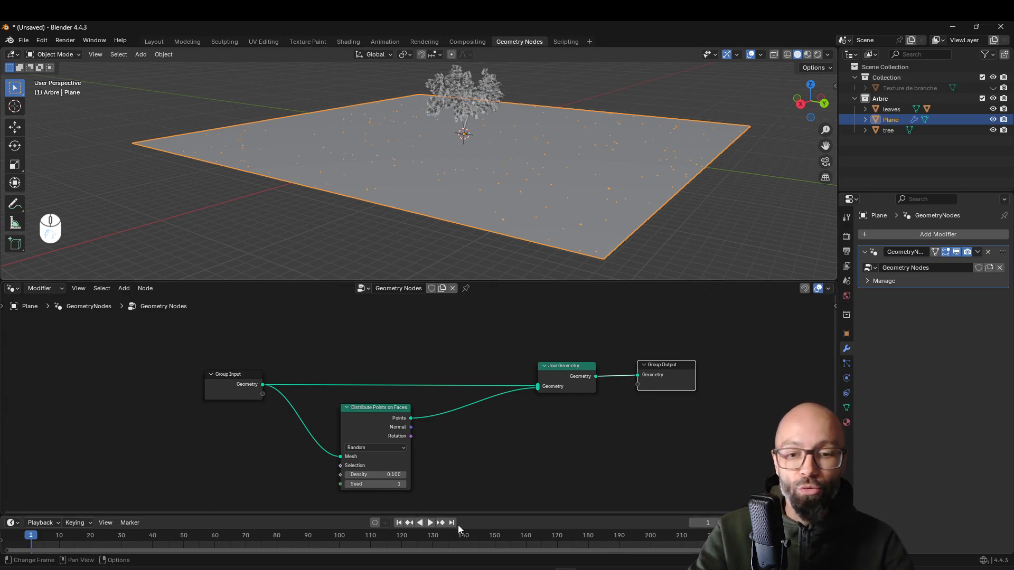
pyautogui.hotkey('shift', 'a')
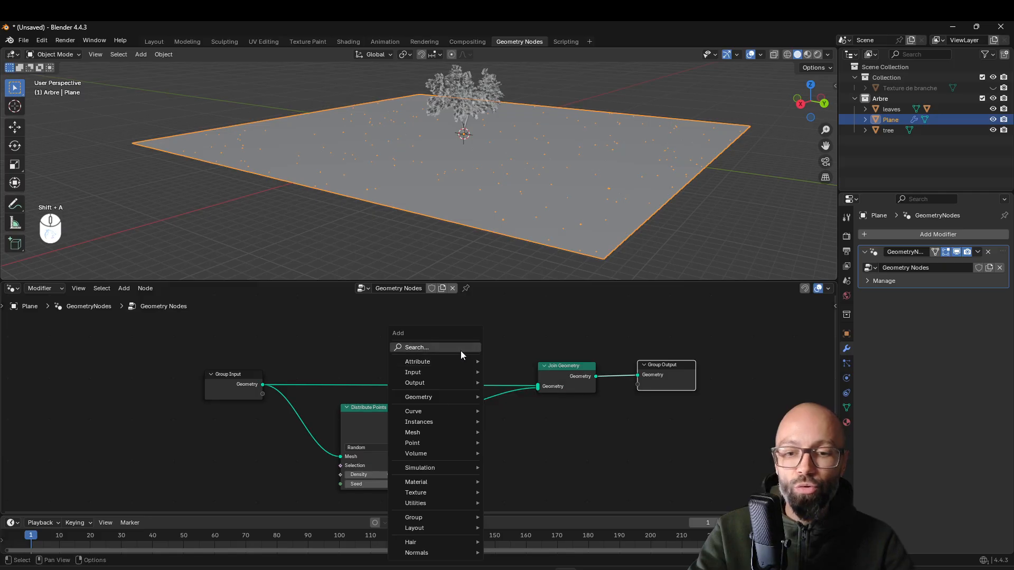
pyautogui.click(461, 349)
pyautogui.write('inst')
pyautogui.press('Return')
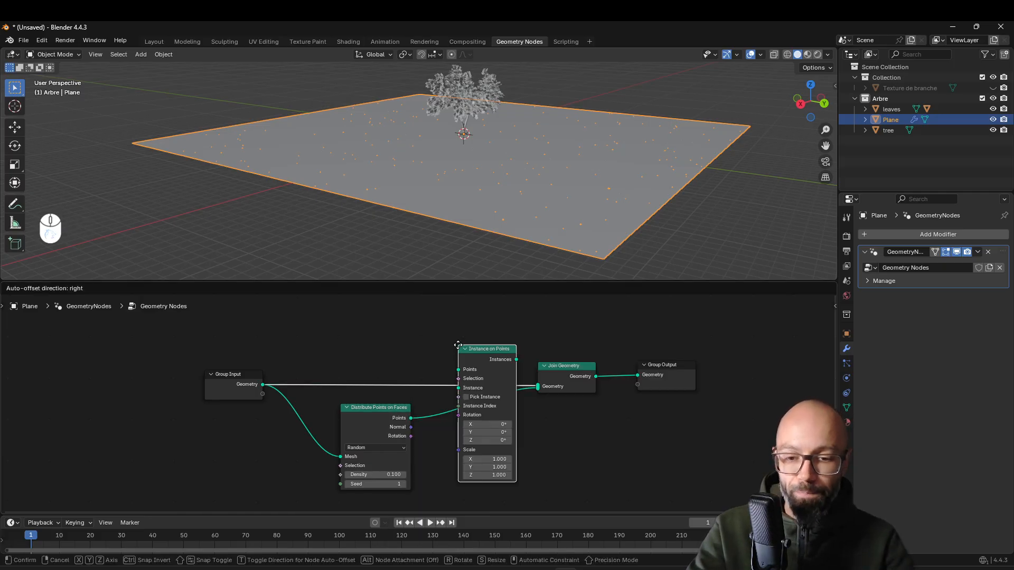
pyautogui.click(460, 405)
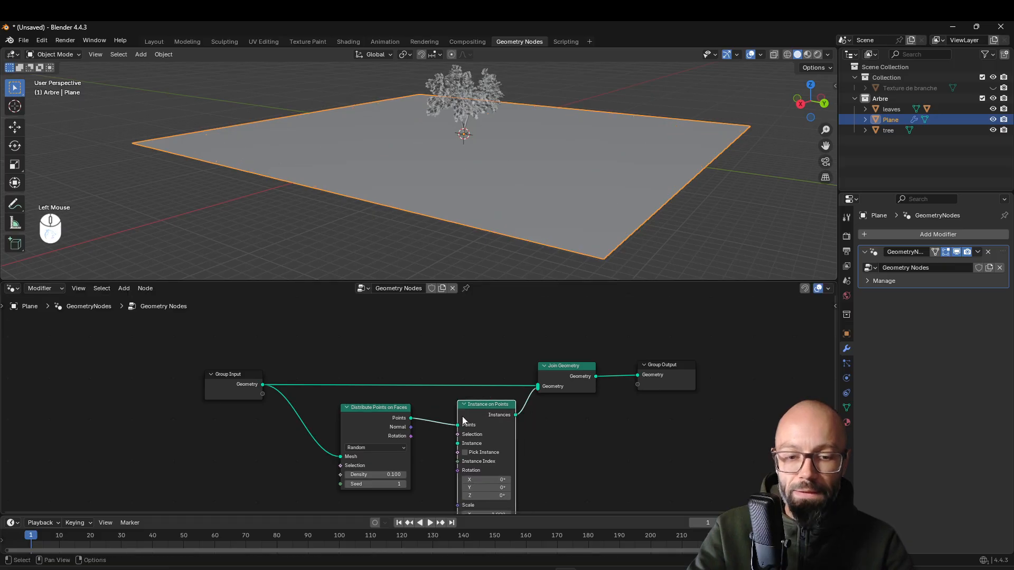
# Move Join Geometry and Group Output together farther away from the Instance on Points node to make room
pyautogui.moveTo(531, 414); pyautogui.dragTo(561, 345, button='middle')
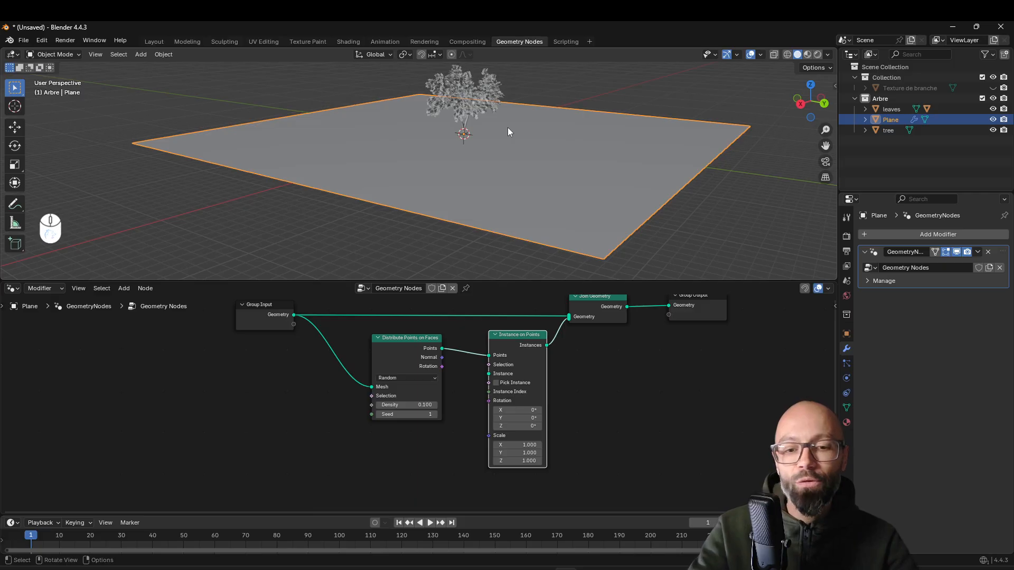
pyautogui.moveTo(703, 363); pyautogui.dragTo(613, 306)
pyautogui.moveTo(597, 319); pyautogui.dragTo(642, 316)
pyautogui.moveTo(573, 328); pyautogui.dragTo(568, 352, button='middle')
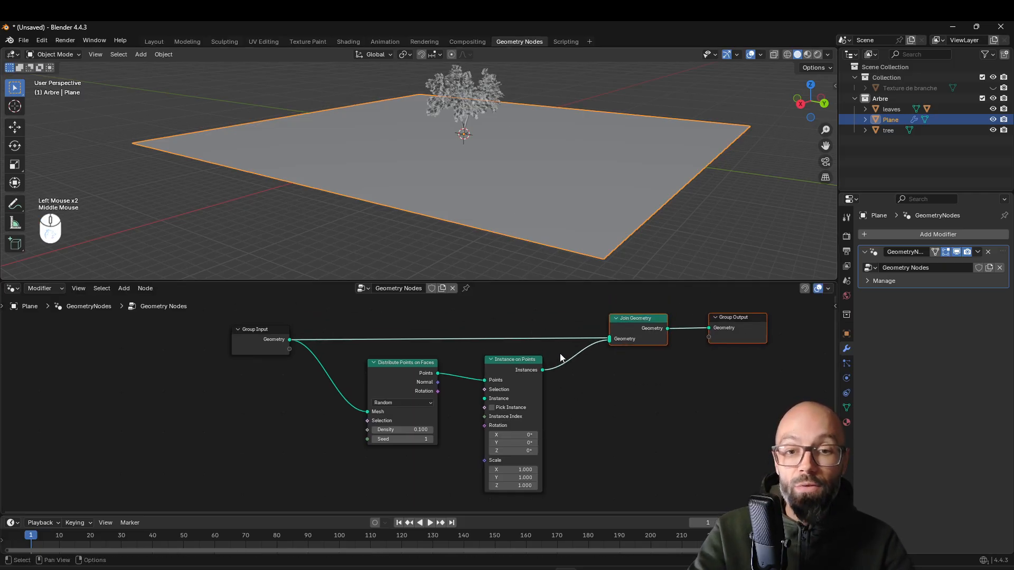
# Shift Distribute Points on Faces aside and add a Collection Info node below it, linked to the Instance input of Instance on Points
pyautogui.moveTo(403, 368); pyautogui.dragTo(376, 361)
pyautogui.moveTo(484, 399); pyautogui.dragTo(405, 480)
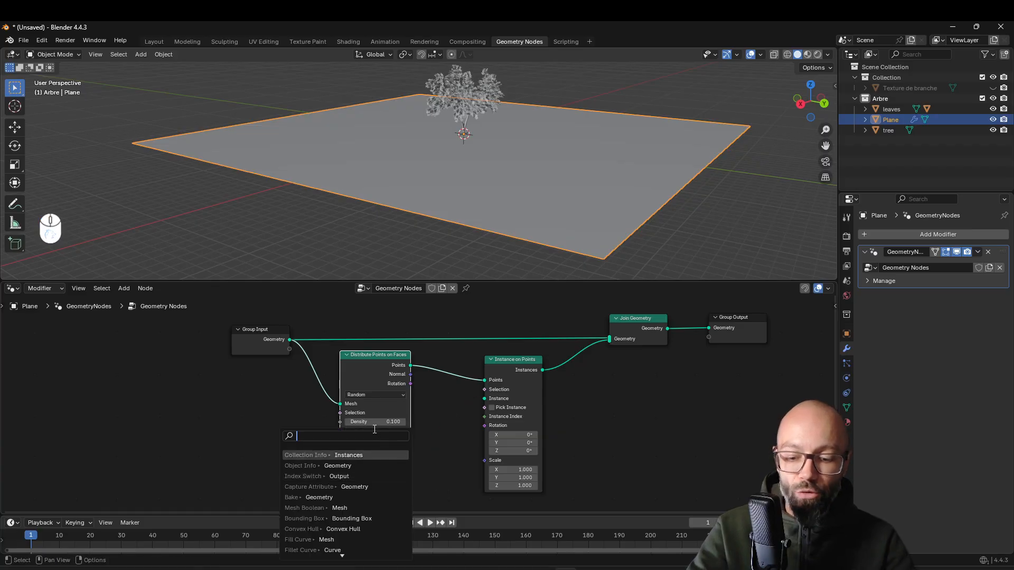
pyautogui.write('collec')
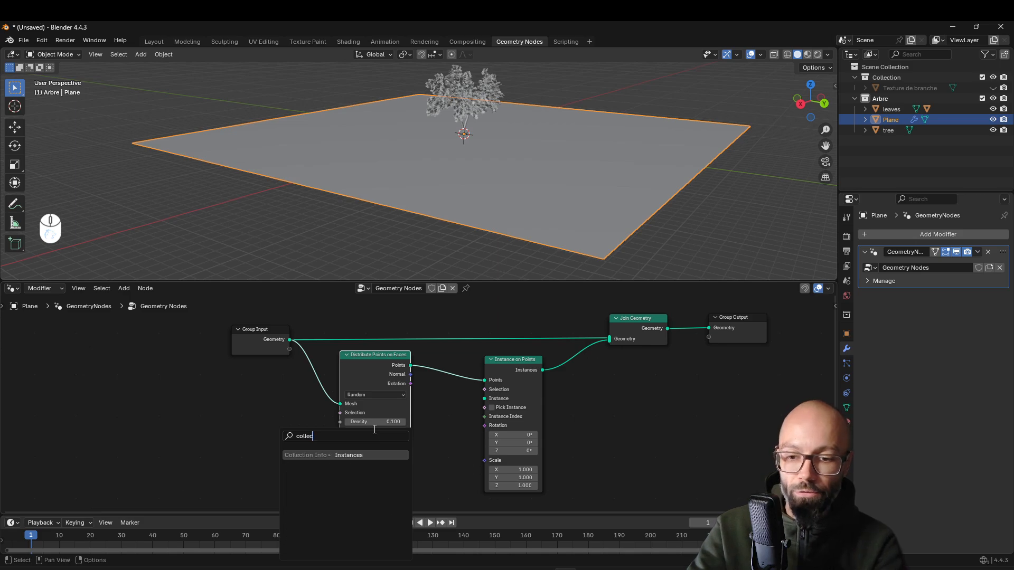
pyautogui.press('Return')
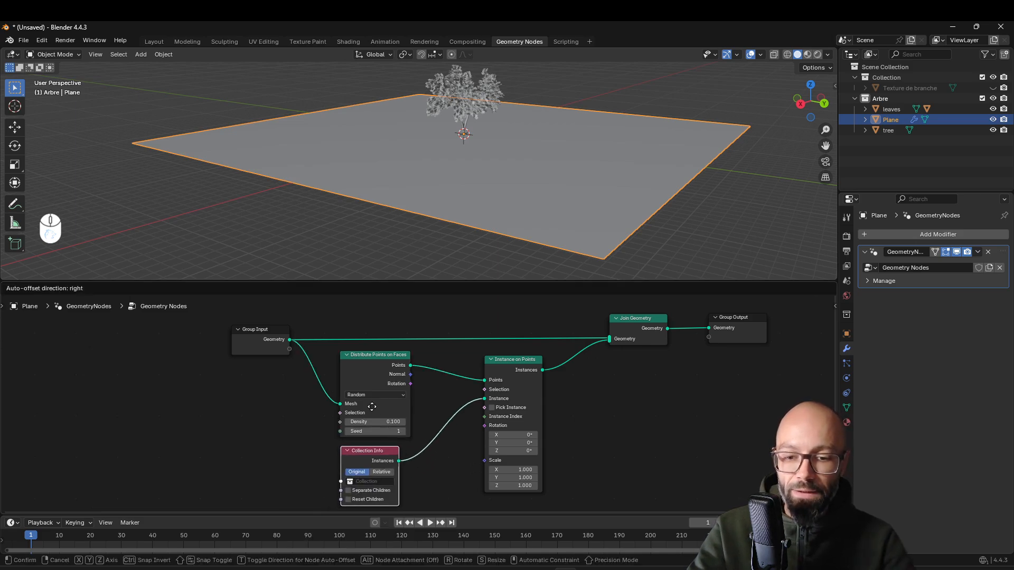
pyautogui.click(415, 434)
pyautogui.moveTo(415, 435); pyautogui.dragTo(448, 403, button='middle')
pyautogui.scroll(2, 427, 451)
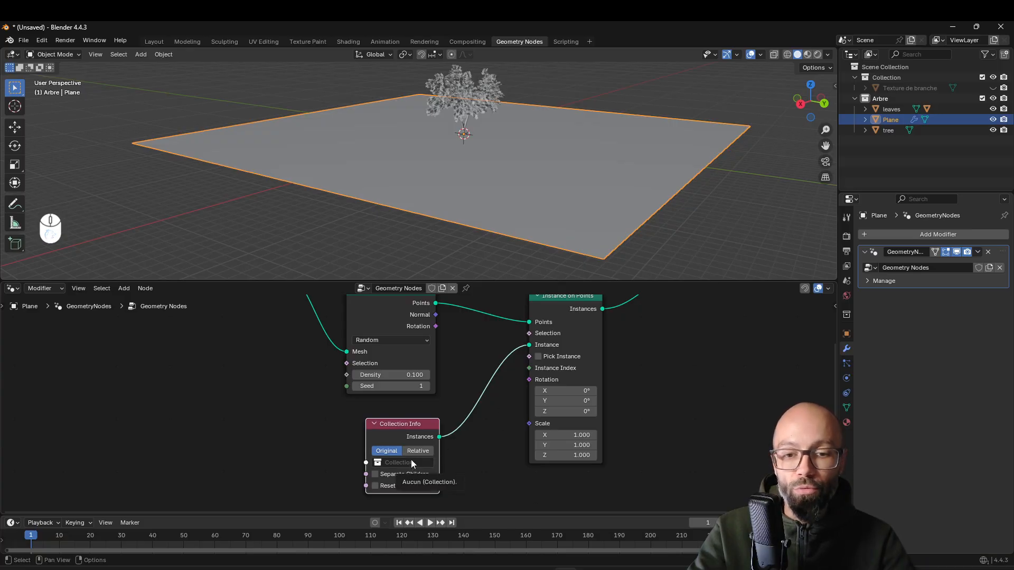
# Choose Arbre as the collection in the Collection Info node
pyautogui.click(457, 241)
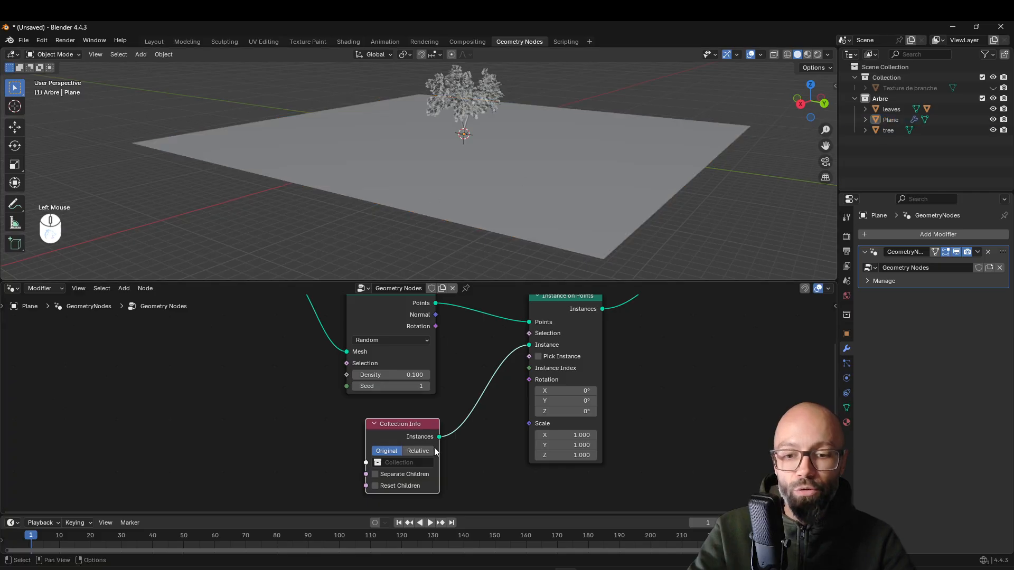
pyautogui.doubleClick(405, 462)
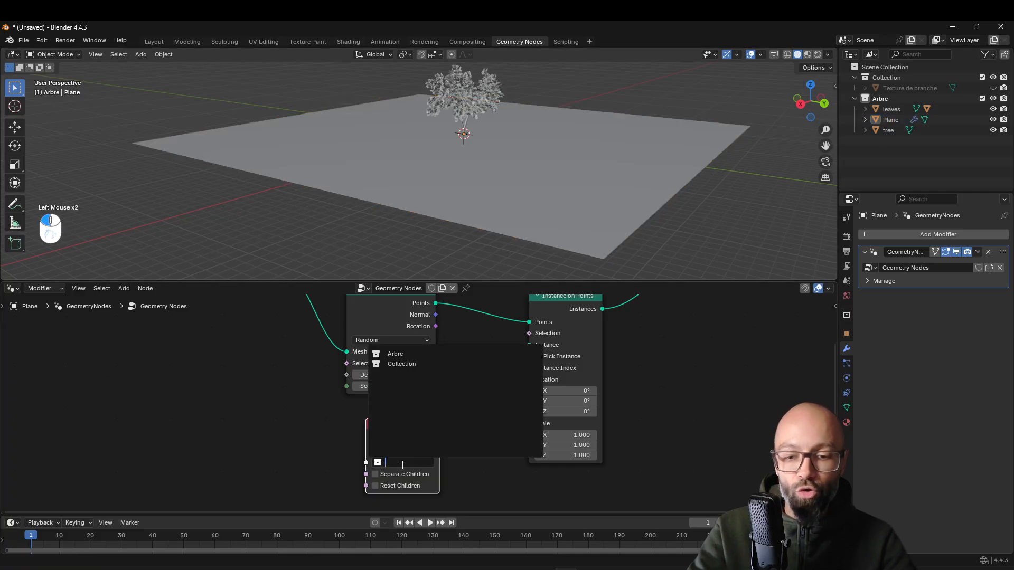
pyautogui.click(404, 355)
# Move the Plane object out of the Arbre collection into the collection named Collection
pyautogui.click(884, 121)
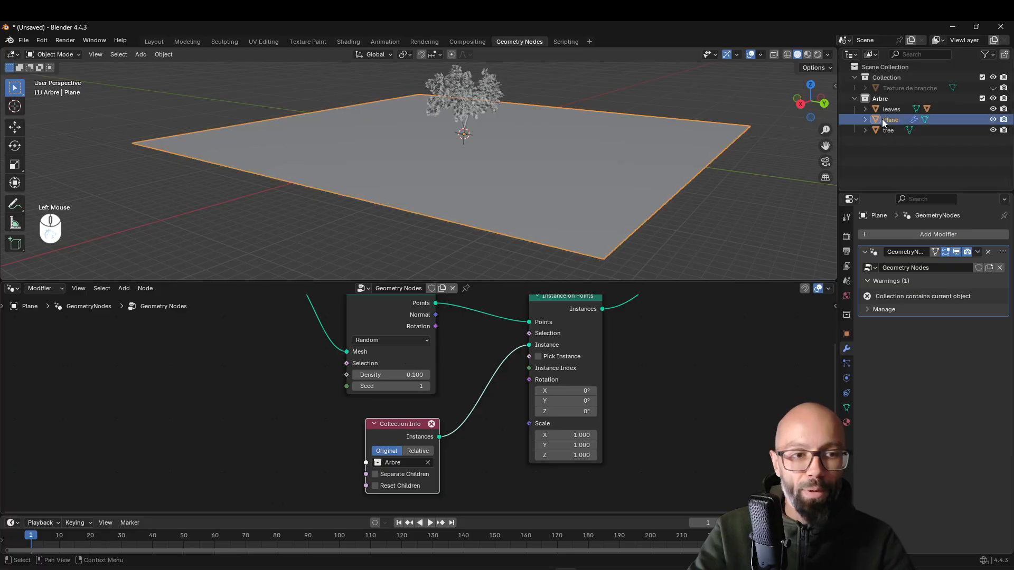
pyautogui.moveTo(880, 119); pyautogui.dragTo(886, 82)
pyautogui.click(754, 179)
pyautogui.moveTo(754, 180); pyautogui.dragTo(582, 194, button='middle')
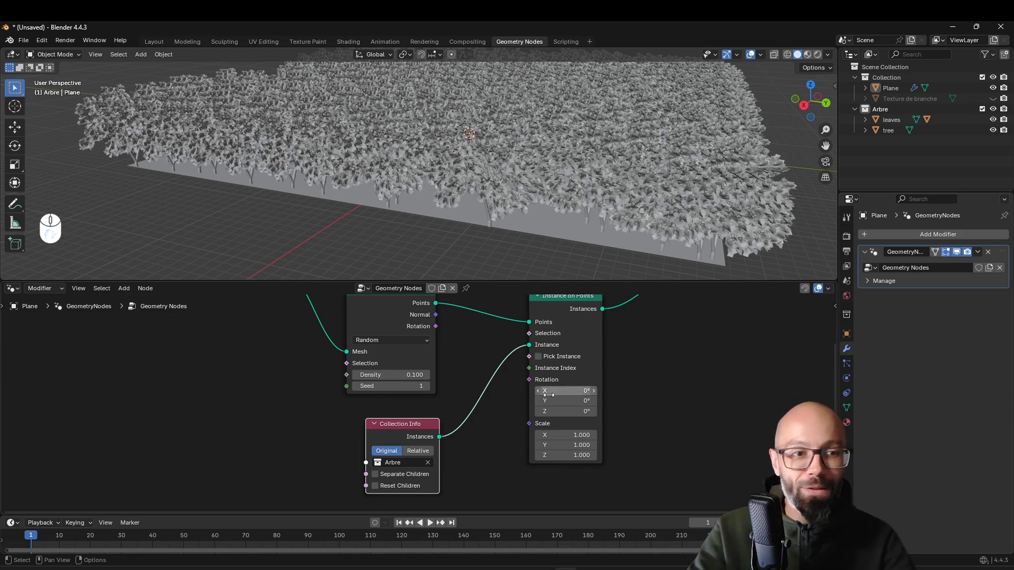
# Enable Separate Children and Reset Children on the Collection Info node and inspect the scattered trees from several angles
pyautogui.click(379, 473)
pyautogui.click(375, 486)
pyautogui.moveTo(411, 438); pyautogui.dragTo(413, 429)
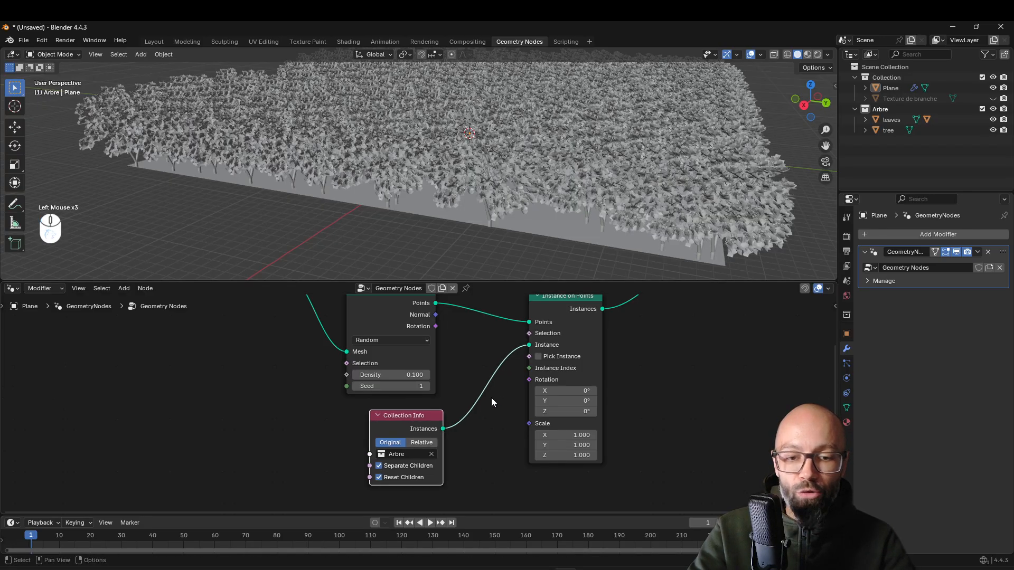
pyautogui.moveTo(592, 226); pyautogui.dragTo(572, 217, button='middle')
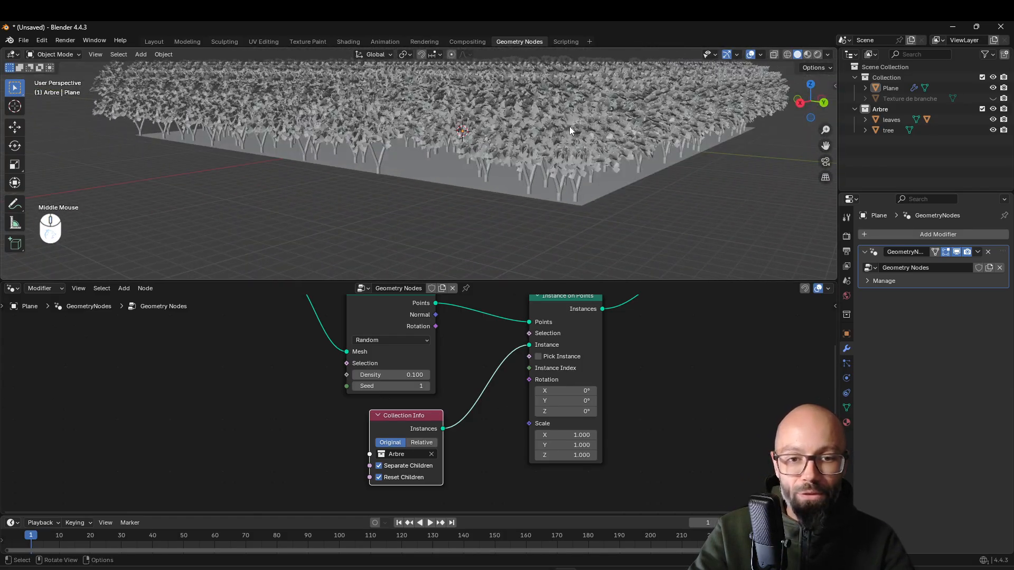
pyautogui.moveTo(683, 131); pyautogui.dragTo(557, 144, button='middle')
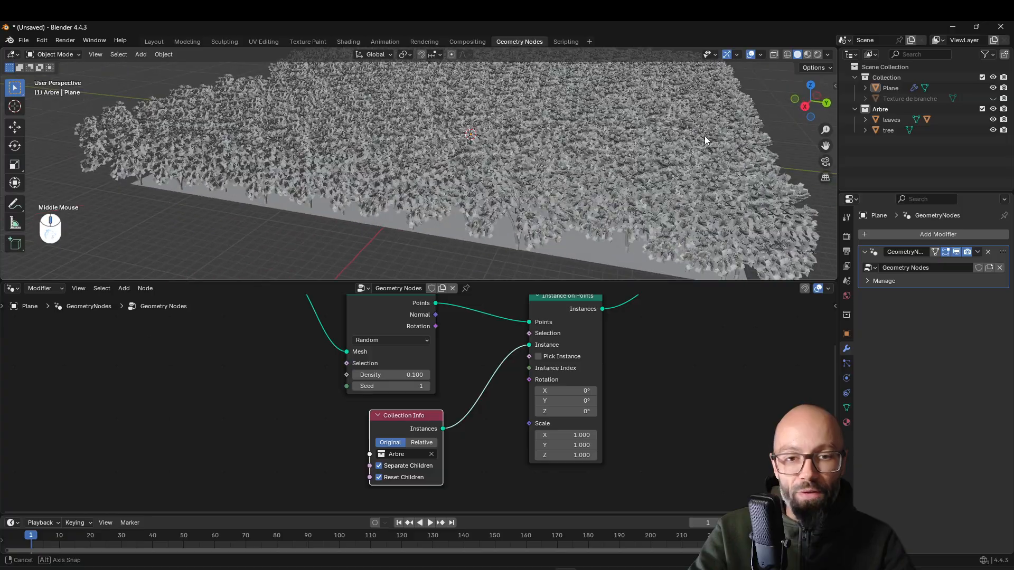
# Try a uniform Z rotation on the Instance on Points node and reset it to 0
pyautogui.scroll(-2, 619, 350)
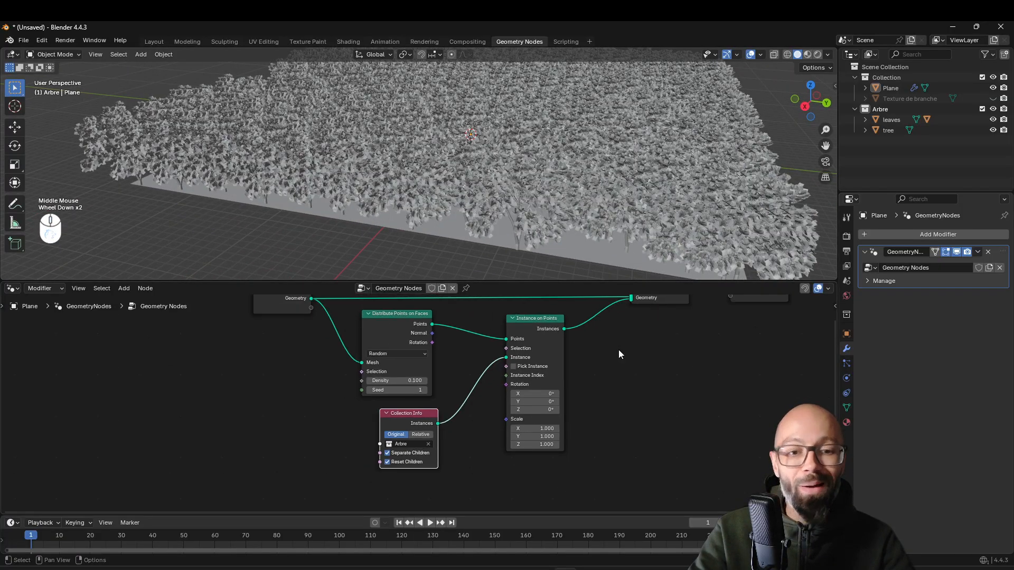
pyautogui.moveTo(619, 350); pyautogui.dragTo(597, 372, button='middle')
pyautogui.scroll(-3, 606, 385)
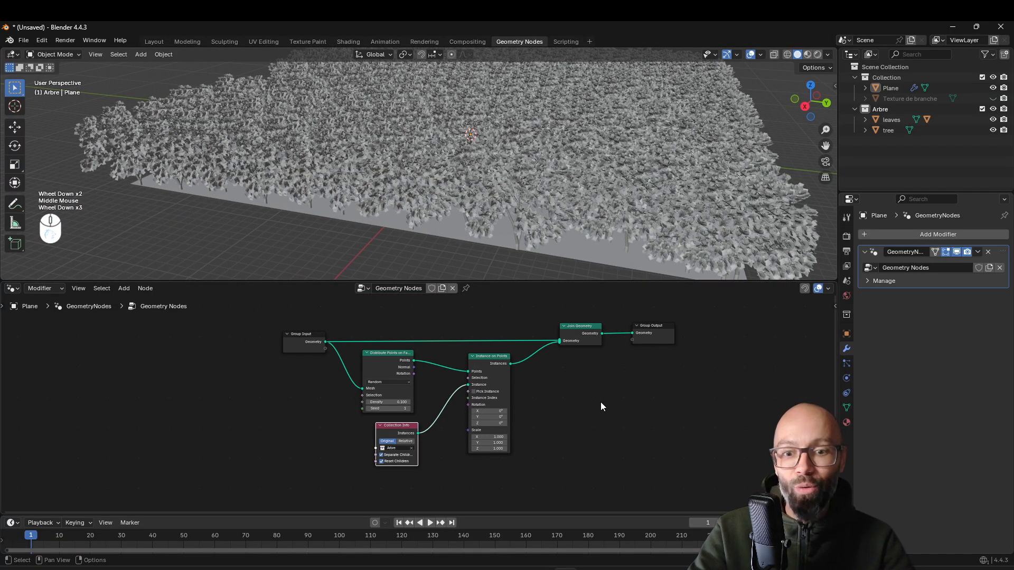
pyautogui.moveTo(537, 413); pyautogui.dragTo(531, 403, button='middle')
pyautogui.scroll(2, 531, 403)
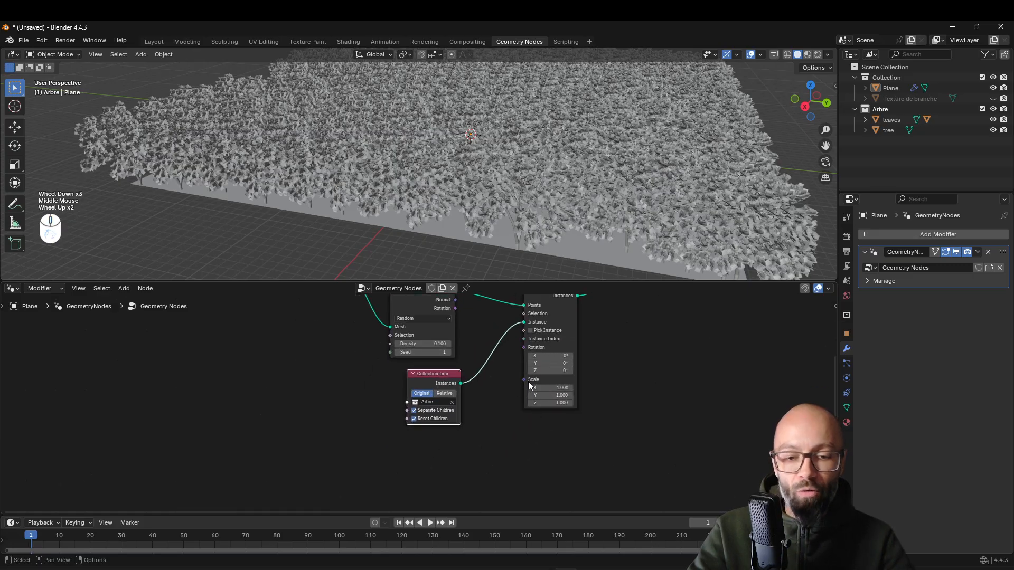
pyautogui.moveTo(531, 349); pyautogui.dragTo(495, 386, button='middle')
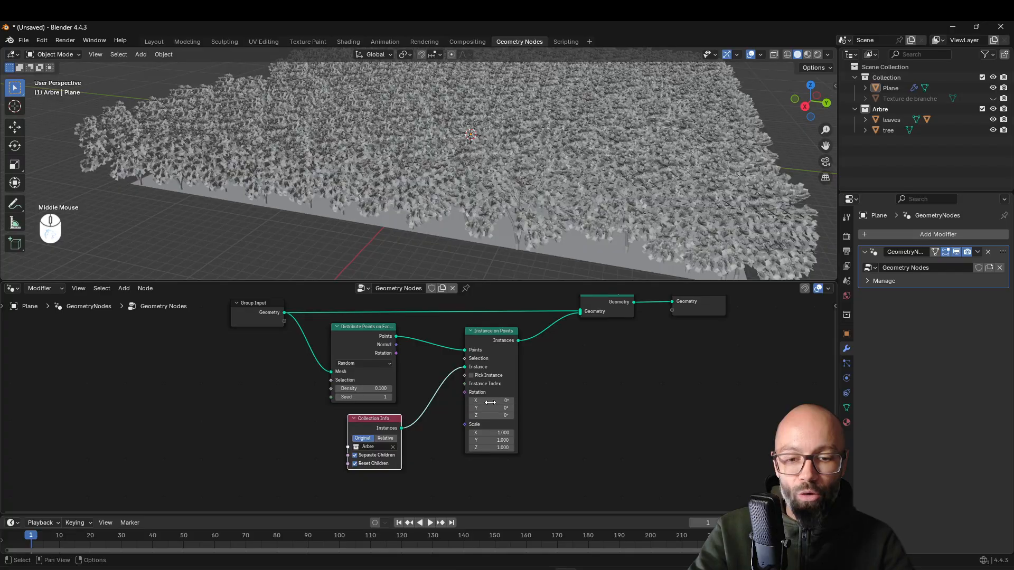
pyautogui.click(506, 416)
pyautogui.moveTo(505, 416); pyautogui.dragTo(589, 416)
pyautogui.click(501, 416)
pyautogui.write('0')
pyautogui.press('Return')
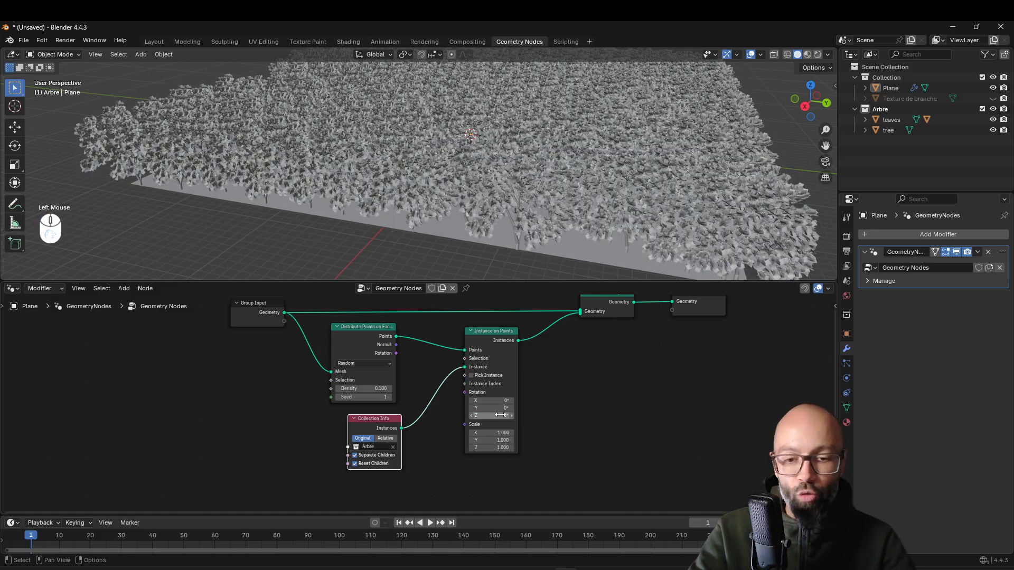
# Move Instance on Points, Join Geometry and Group Output together away from the Collection Info node
pyautogui.scroll(-2, 536, 419)
pyautogui.moveTo(536, 420); pyautogui.dragTo(575, 370, button='middle')
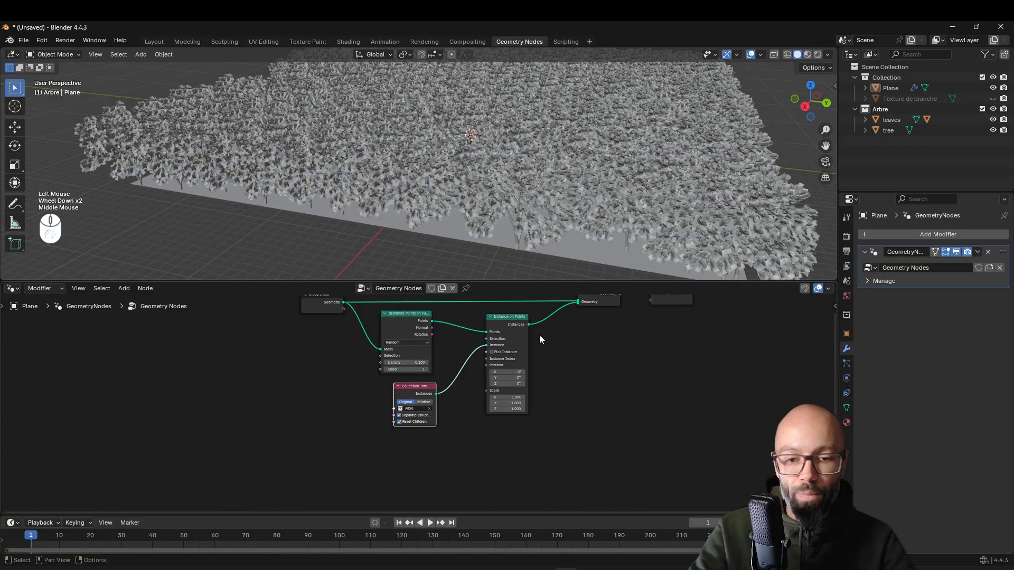
pyautogui.moveTo(677, 421); pyautogui.dragTo(561, 318)
pyautogui.moveTo(560, 341); pyautogui.dragTo(546, 400, button='middle')
pyautogui.click(511, 377)
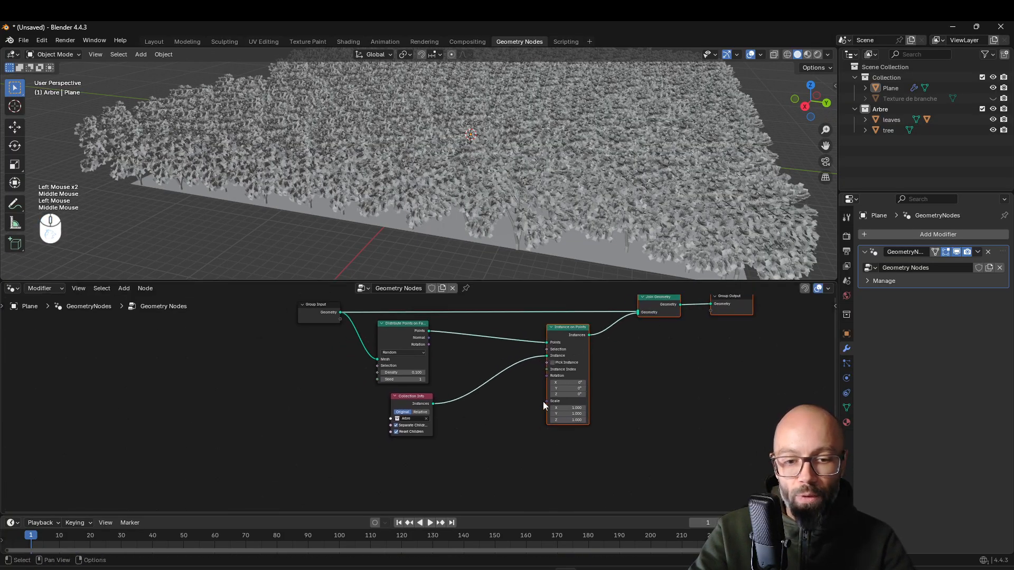
# Add a Random Value vector node below Collection Info, feeding the Rotation input of Instance on Points
pyautogui.scroll(2, 582, 364)
pyautogui.moveTo(583, 368); pyautogui.dragTo(587, 342, button='middle')
pyautogui.moveTo(597, 340); pyautogui.dragTo(412, 475)
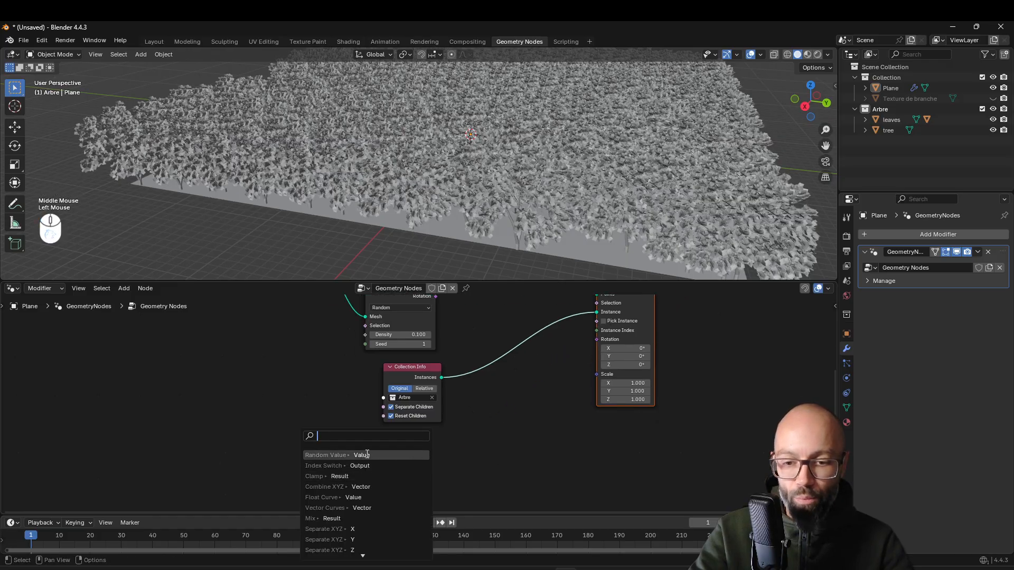
pyautogui.write('rand')
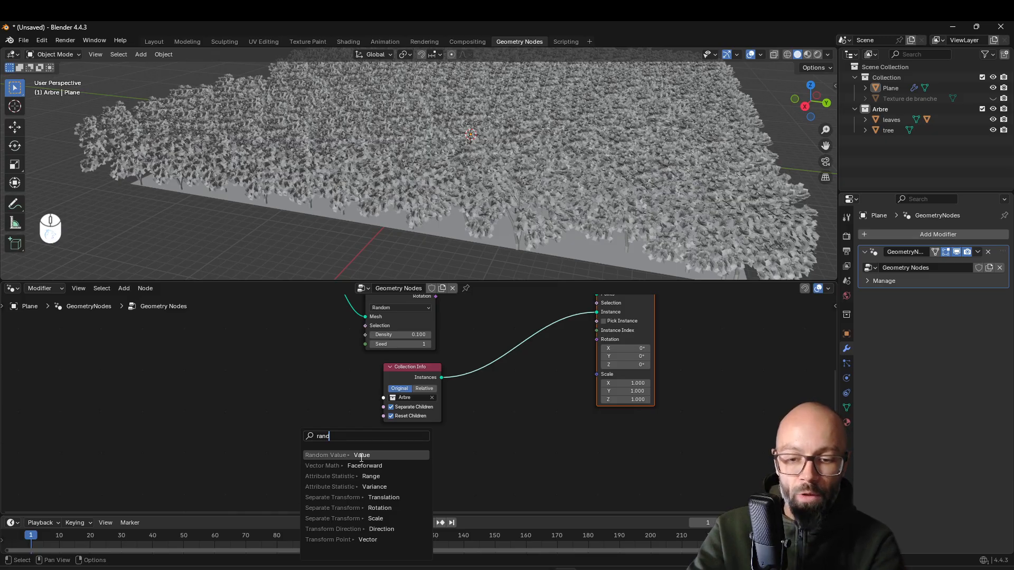
pyautogui.click(361, 455)
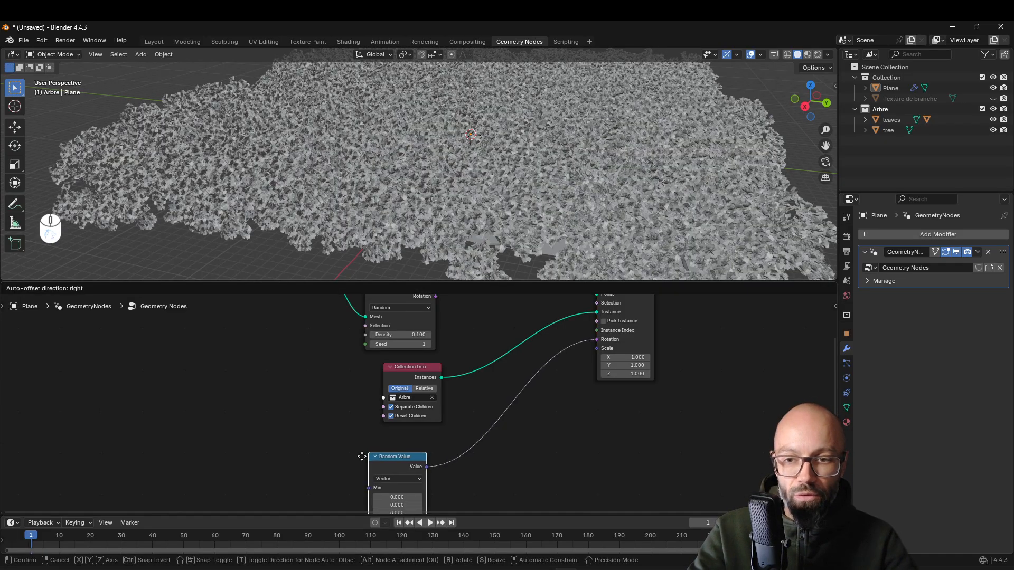
pyautogui.click(373, 445)
# Set the Max X and Max Y of the Random Value node to 0.05 and check the tilt of the trunks up close
pyautogui.scroll(-2, 534, 372)
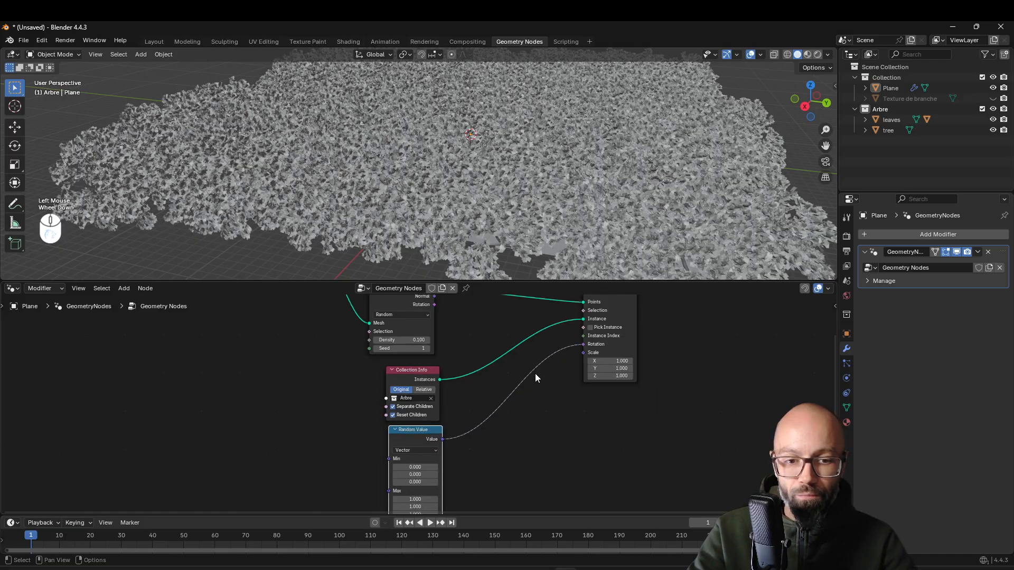
pyautogui.moveTo(561, 196)
pyautogui.mouseDown(button='middle')
pyautogui.moveTo(579, 173)
pyautogui.moveTo(554, 203)
pyautogui.mouseUp(button='middle')
pyautogui.moveTo(493, 436); pyautogui.dragTo(465, 399, button='middle')
pyautogui.scroll(2, 465, 350)
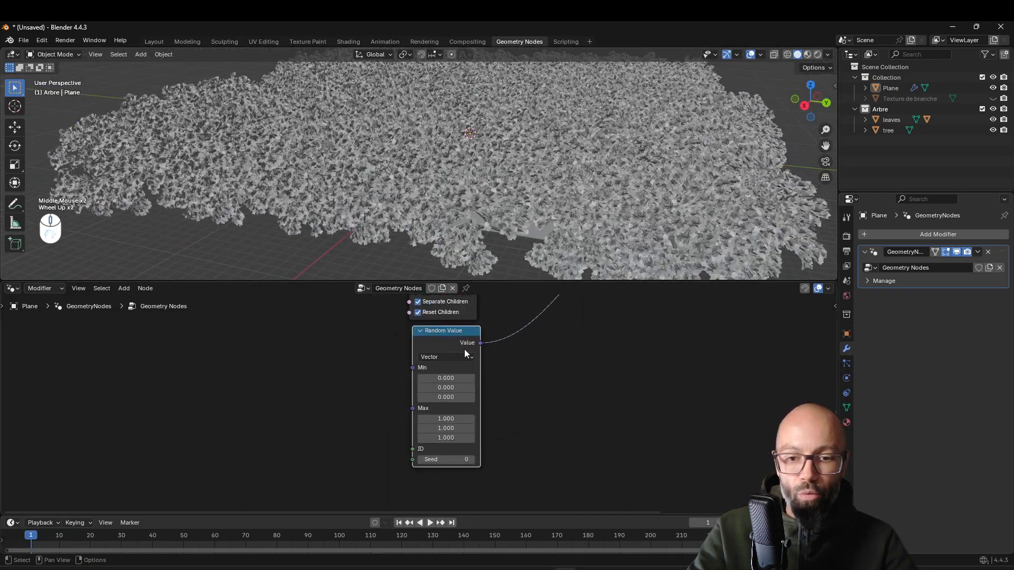
pyautogui.moveTo(442, 363); pyautogui.dragTo(450, 389, button='middle')
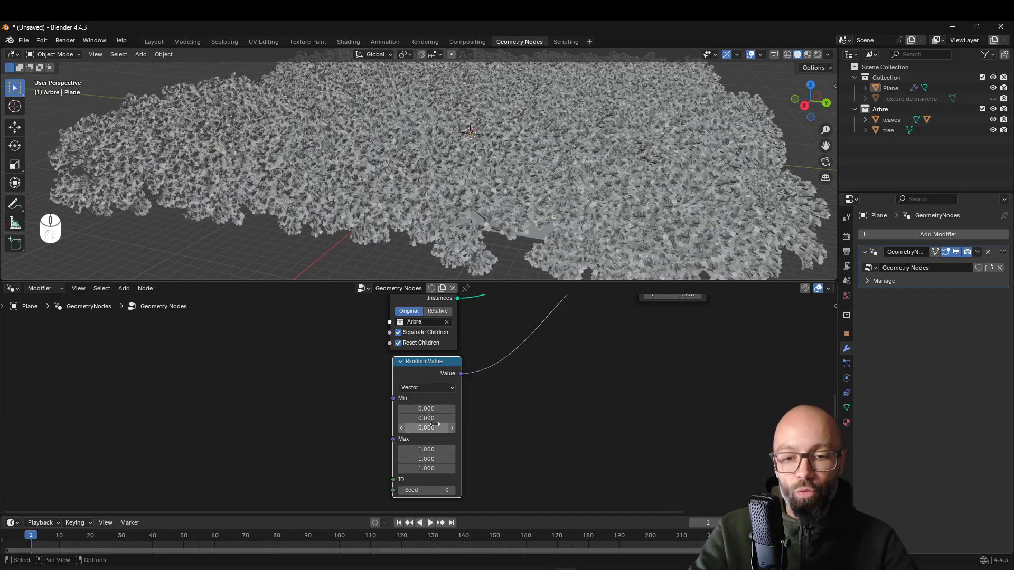
pyautogui.click(418, 459)
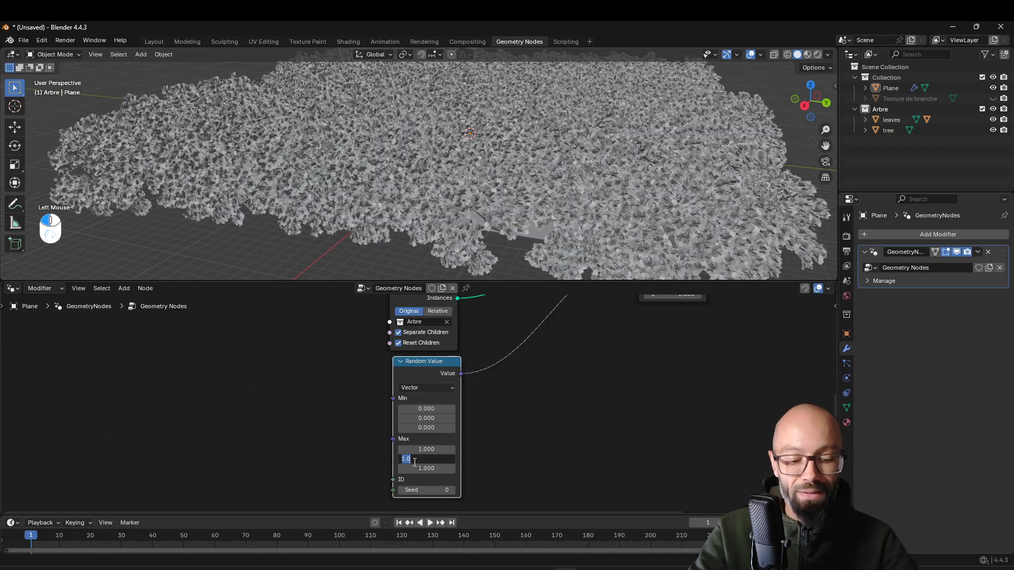
pyautogui.write('0')
pyautogui.press('Return')
pyautogui.doubleClick(428, 450)
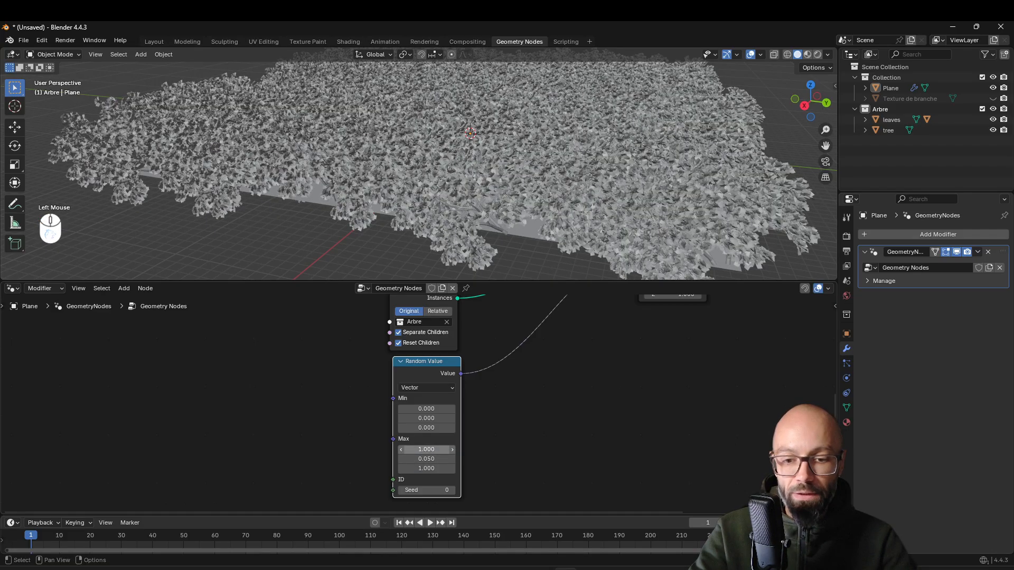
pyautogui.write('.05')
pyautogui.press('Return')
pyautogui.moveTo(503, 265); pyautogui.dragTo(509, 233, button='middle')
pyautogui.scroll(3, 590, 202)
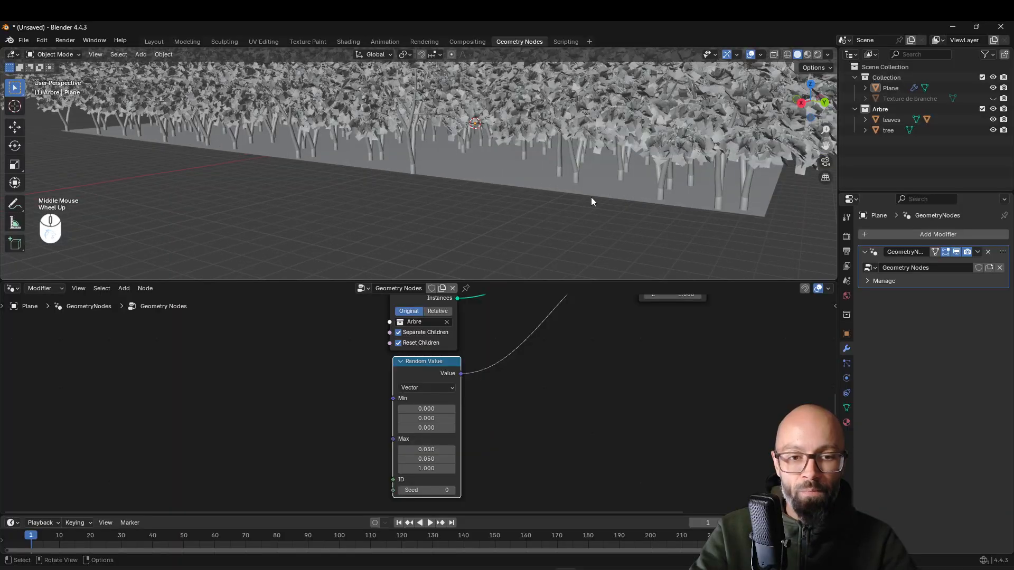
# Raise the Random Value node's Max Y to 0.130 and Max X to 0.160 for a stronger tree tilt
pyautogui.keyDown('shift'); pyautogui.moveTo(430, 459); pyautogui.dragTo(472, 459); pyautogui.keyUp('shift')
pyautogui.moveTo(585, 214); pyautogui.dragTo(590, 253, button='middle')
pyautogui.keyDown('shift'); pyautogui.moveTo(427, 449); pyautogui.dragTo(465, 449); pyautogui.keyUp('shift')
pyautogui.moveTo(562, 185); pyautogui.dragTo(499, 181, button='middle')
pyautogui.scroll(3, 498, 180)
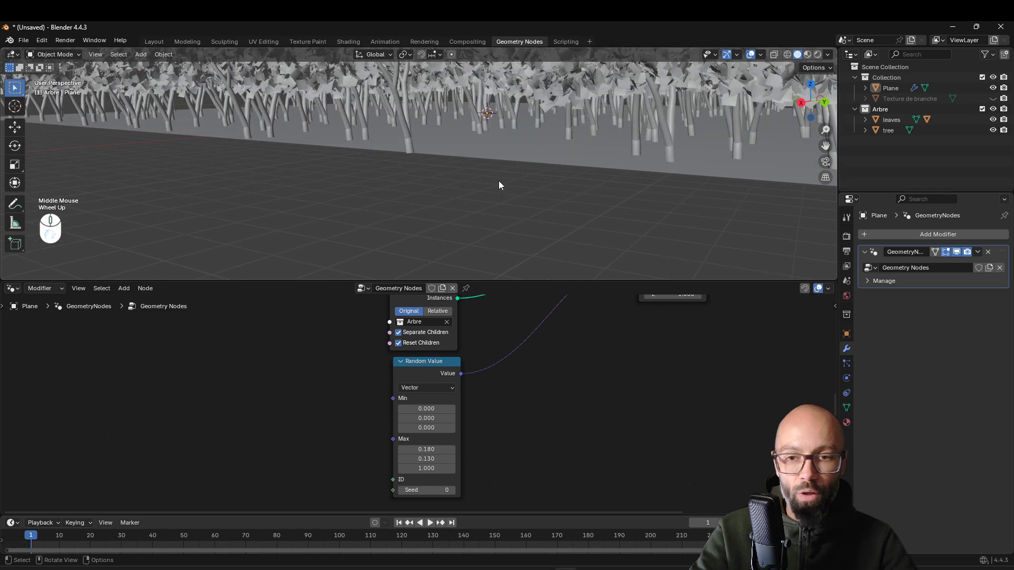
pyautogui.moveTo(436, 450)
pyautogui.keyDown('shift'); pyautogui.mouseDown()
pyautogui.moveTo(412, 450)
pyautogui.moveTo(434, 451)
pyautogui.mouseUp(); pyautogui.keyUp('shift')
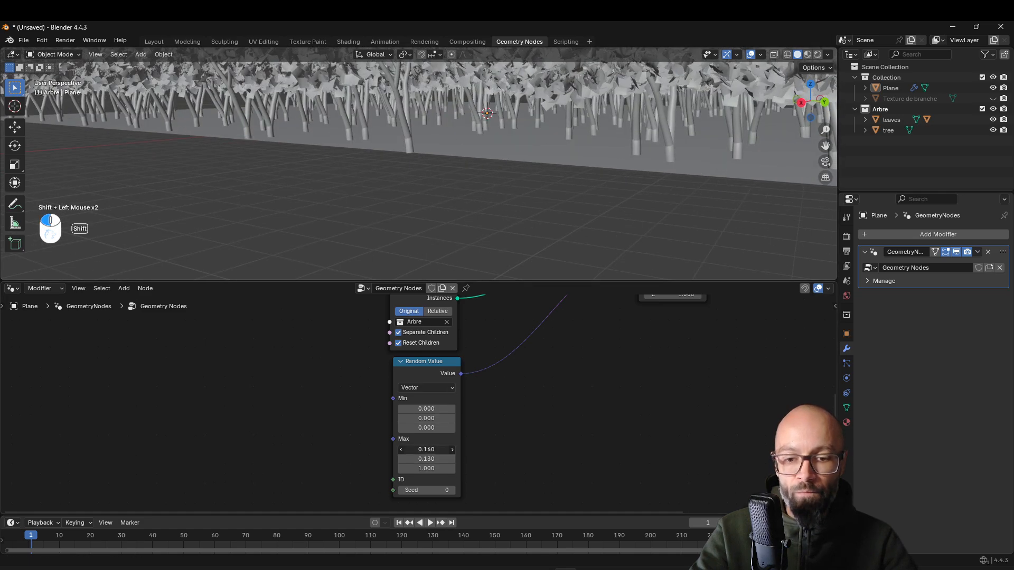
# Set both Max X and Max Y of the vector Random Value node to 0.1 for a gentler tree tilt
pyautogui.write('0.1')
pyautogui.press('Return')
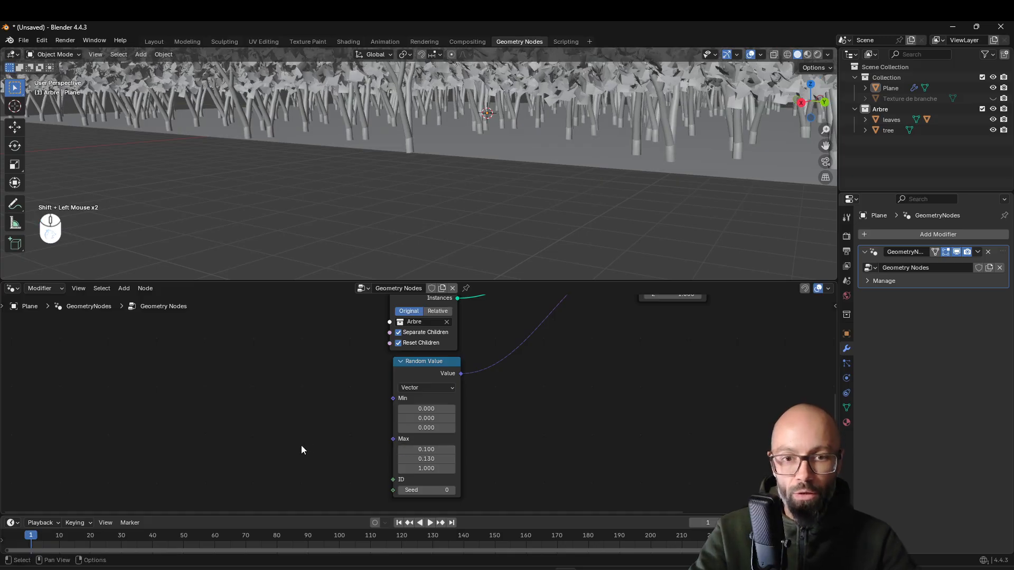
pyautogui.click(437, 459)
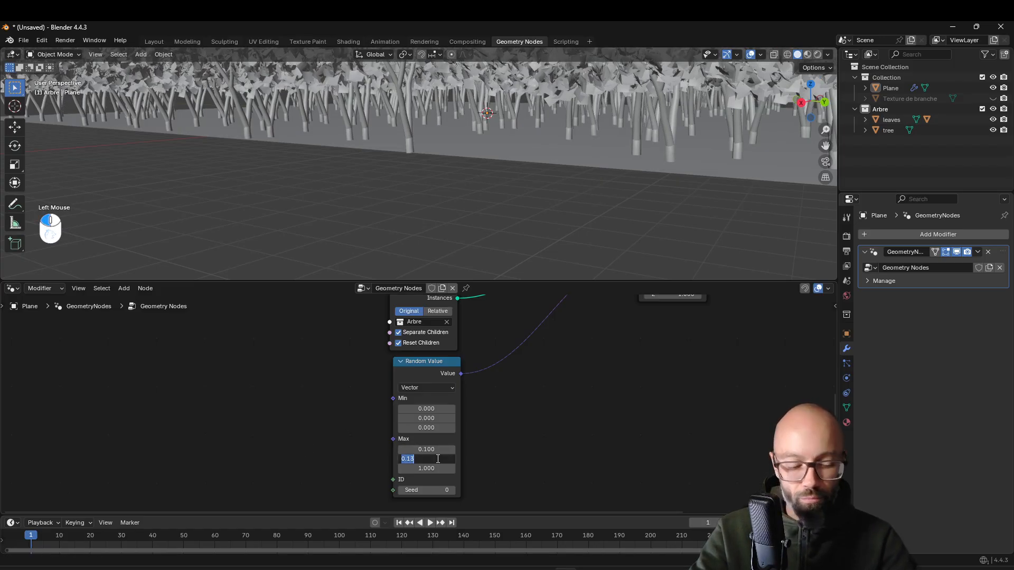
pyautogui.write('0.1')
pyautogui.press('Return')
pyautogui.scroll(-3, 583, 191)
pyautogui.keyDown('shift'); pyautogui.moveTo(583, 192); pyautogui.dragTo(585, 214, button='middle'); pyautogui.keyUp('shift')
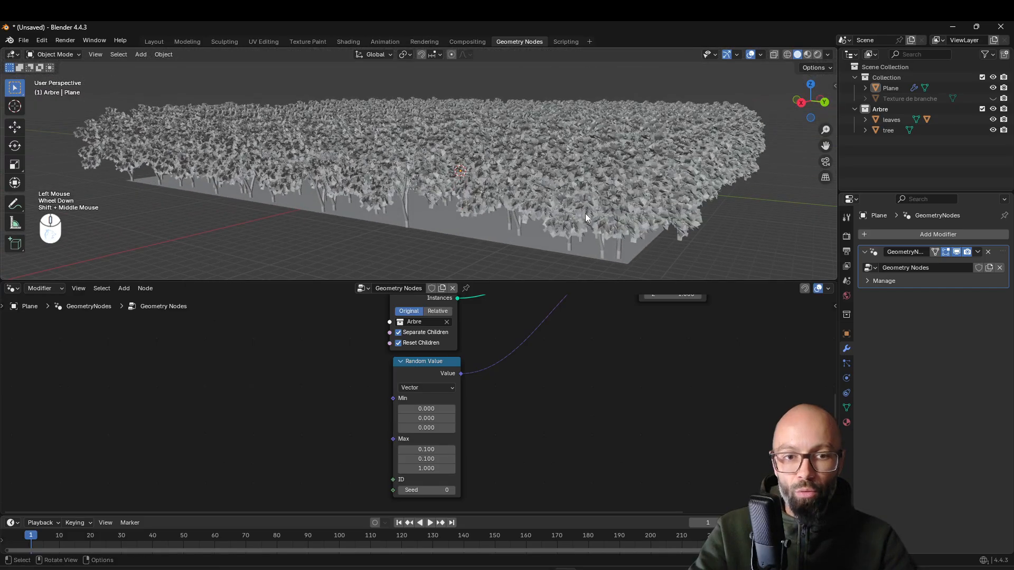
# Raise the vector Random Value node's Max Z to 22.8 and inspect the varied tree orientation across the forest
pyautogui.moveTo(435, 466); pyautogui.dragTo(495, 466)
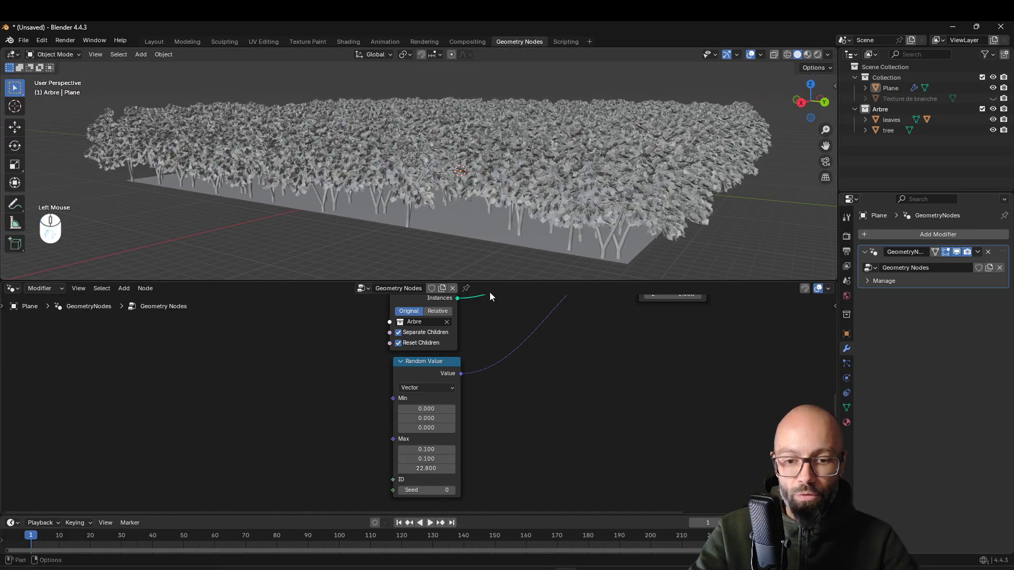
pyautogui.moveTo(552, 227); pyautogui.dragTo(589, 219, button='middle')
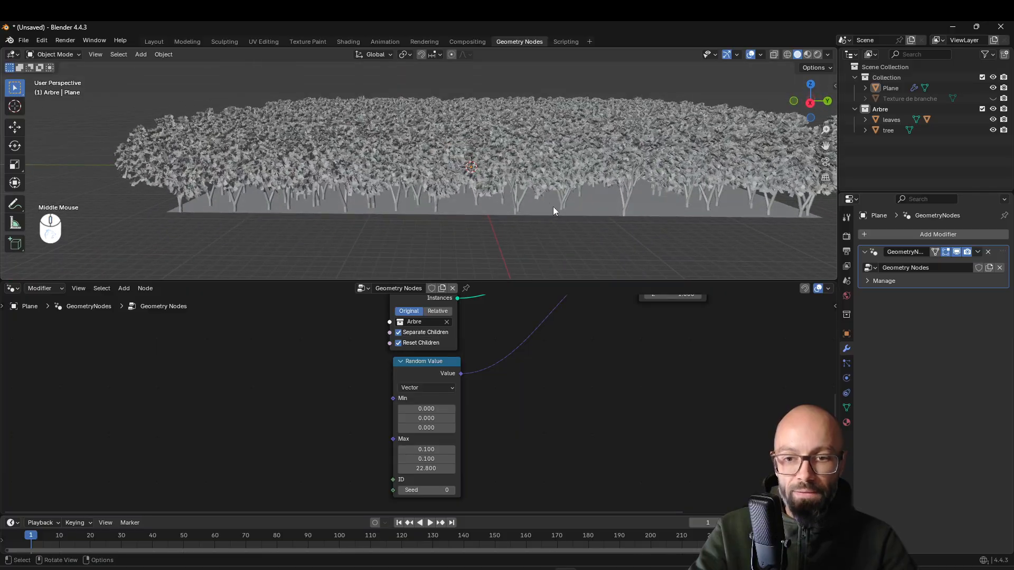
pyautogui.scroll(-2, 605, 182)
pyautogui.moveTo(604, 181); pyautogui.dragTo(582, 131, button='middle')
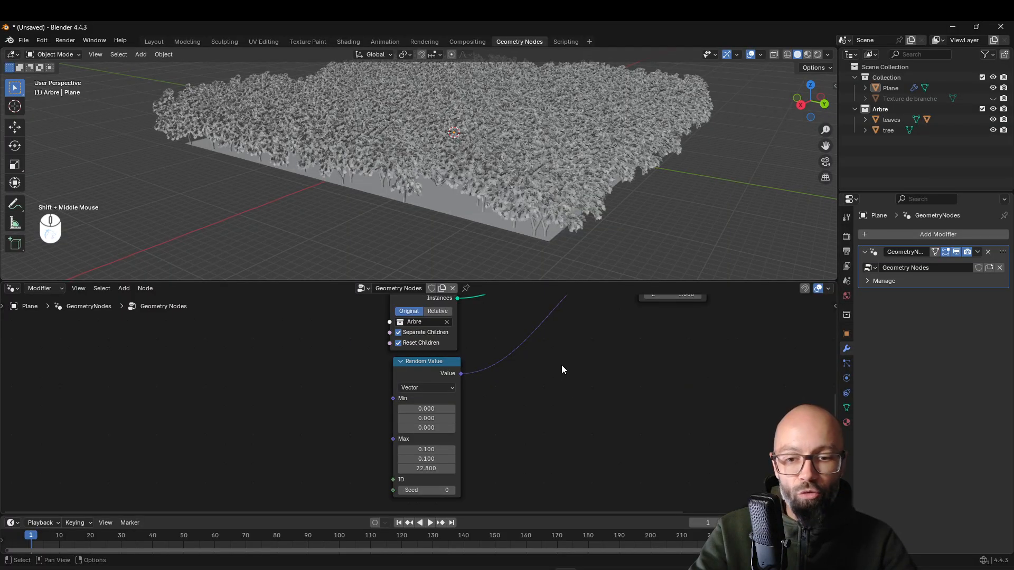
# Duplicate the Random Value node beside the original and set the copy's data type to Float
pyautogui.moveTo(561, 374); pyautogui.dragTo(527, 411, button='middle')
pyautogui.scroll(-3, 527, 410)
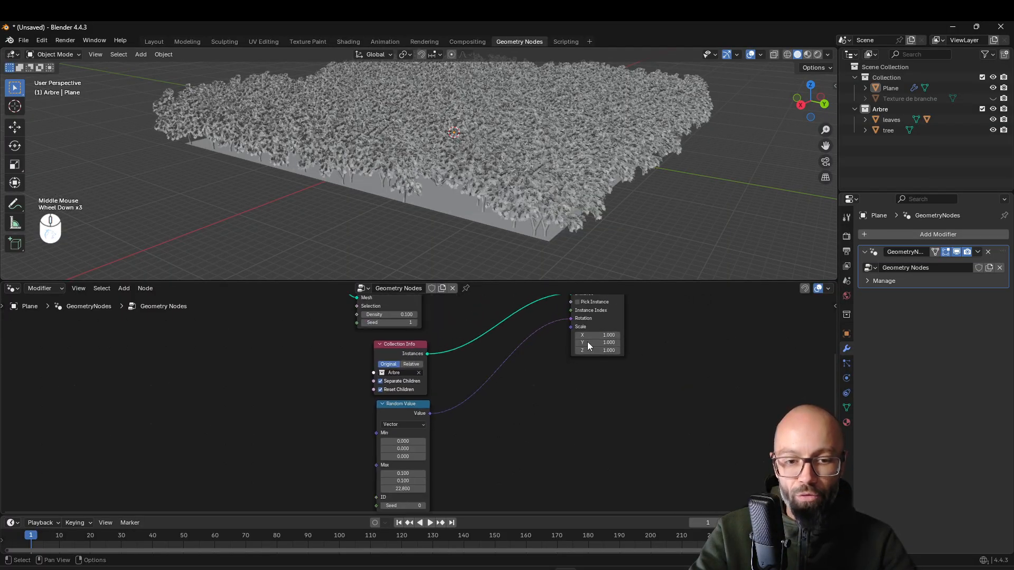
pyautogui.moveTo(572, 369); pyautogui.dragTo(557, 355, button='middle')
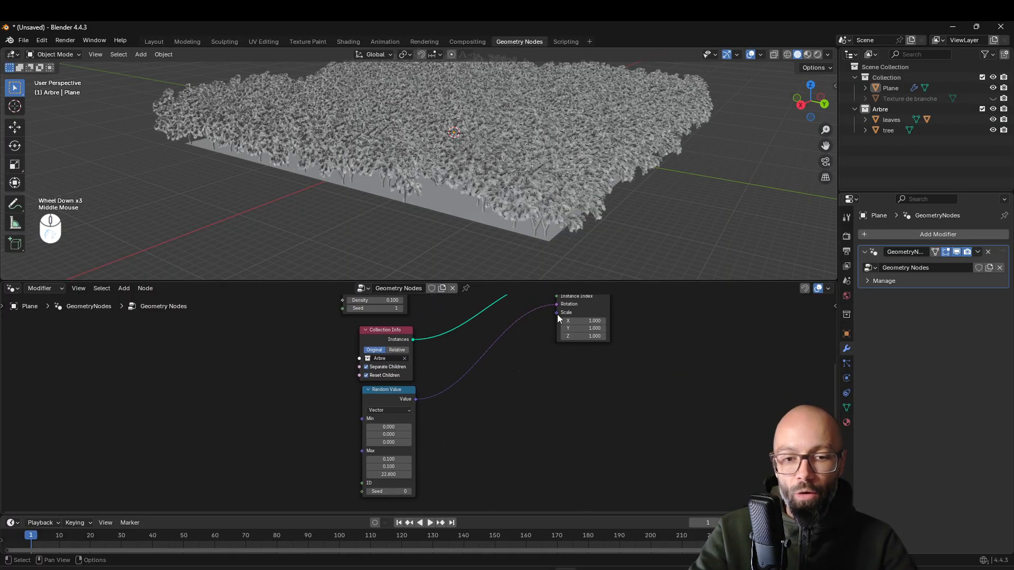
pyautogui.click(383, 394)
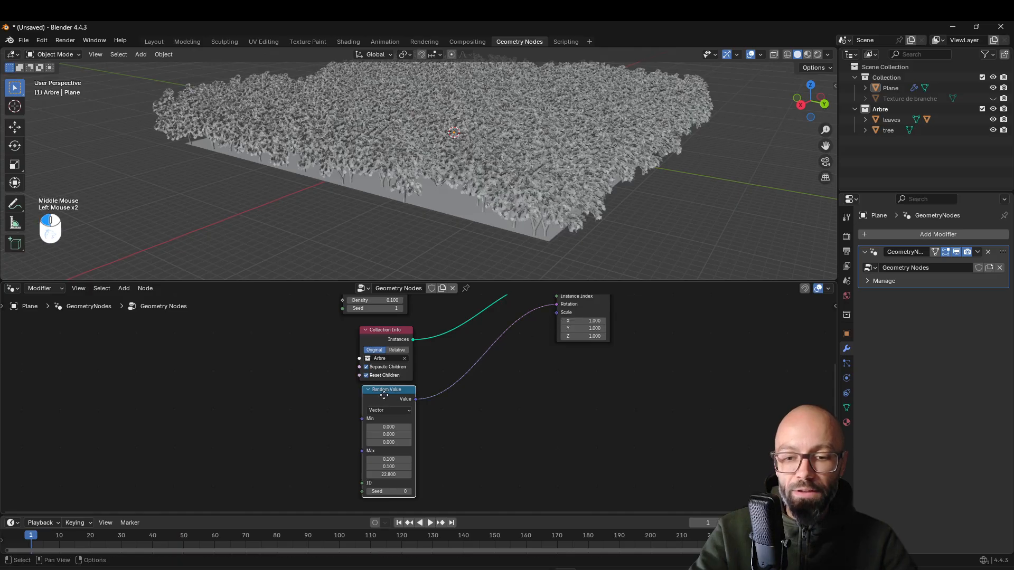
pyautogui.moveTo(384, 396); pyautogui.dragTo(381, 398)
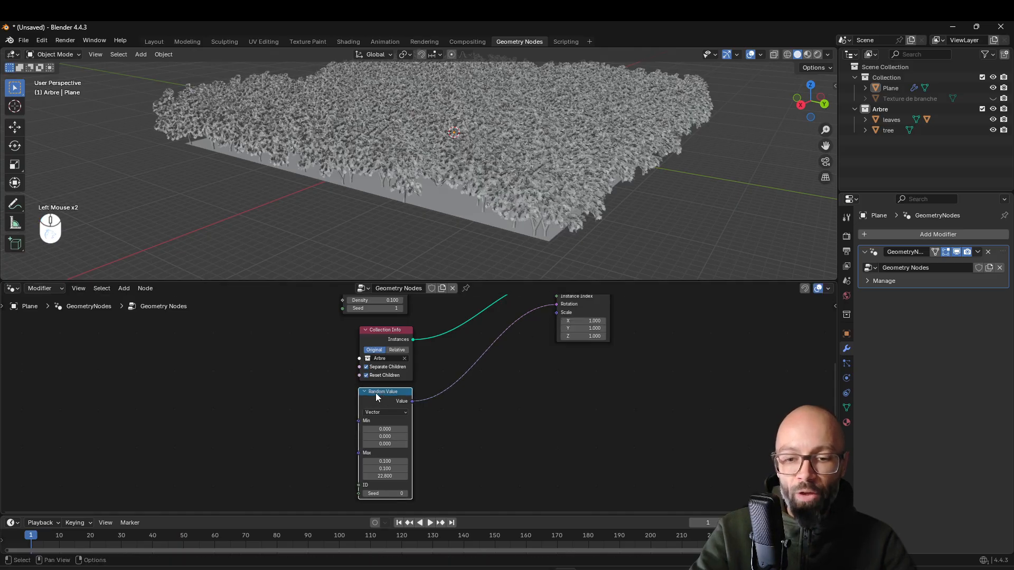
pyautogui.hotkey('shift', 'd')
pyautogui.click(490, 390)
pyautogui.moveTo(495, 383); pyautogui.dragTo(465, 384, button='middle')
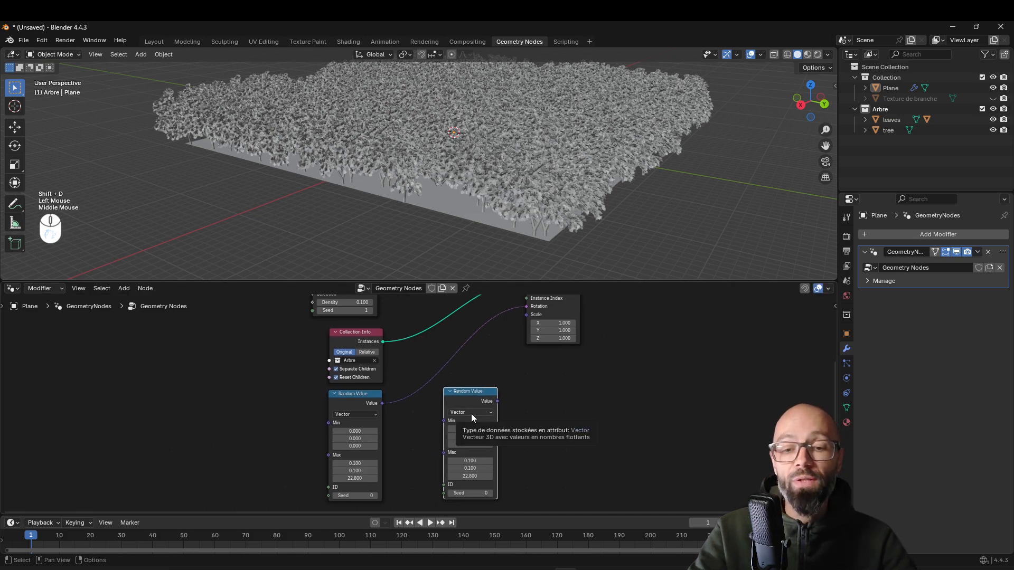
pyautogui.click(471, 414)
pyautogui.click(467, 431)
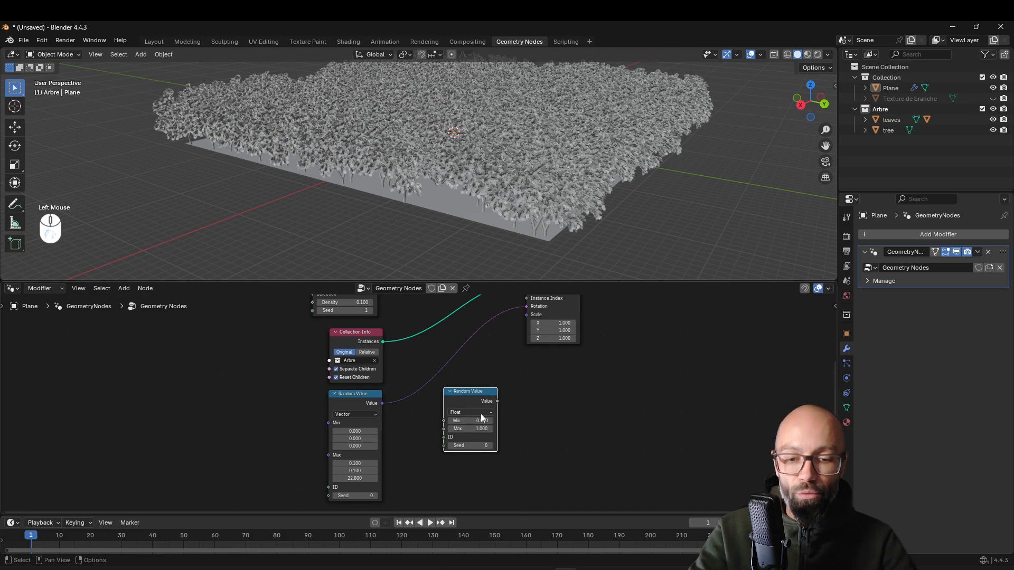
# Connect the Float Random Value output to the Scale input of Instance on Points and check the tree sizes
pyautogui.scroll(3, 489, 376)
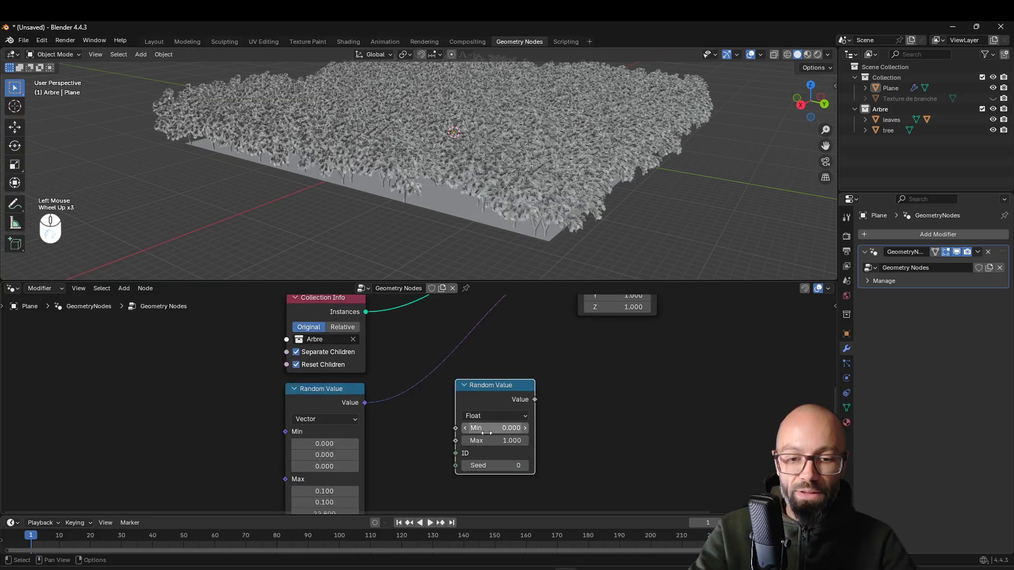
pyautogui.moveTo(544, 404); pyautogui.dragTo(515, 413, button='middle')
pyautogui.moveTo(534, 358); pyautogui.dragTo(510, 379, button='middle')
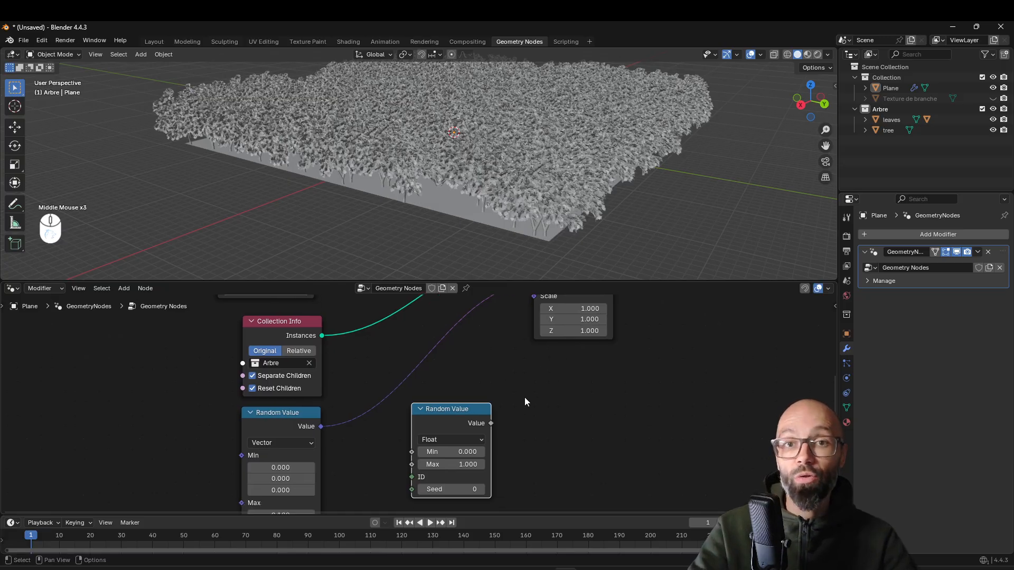
pyautogui.moveTo(522, 394); pyautogui.dragTo(380, 420, button='middle')
pyautogui.moveTo(463, 412); pyautogui.dragTo(503, 320)
pyautogui.moveTo(572, 177); pyautogui.dragTo(623, 151, button='middle')
pyautogui.scroll(2, 624, 151)
pyautogui.moveTo(487, 410); pyautogui.dragTo(487, 405, button='middle')
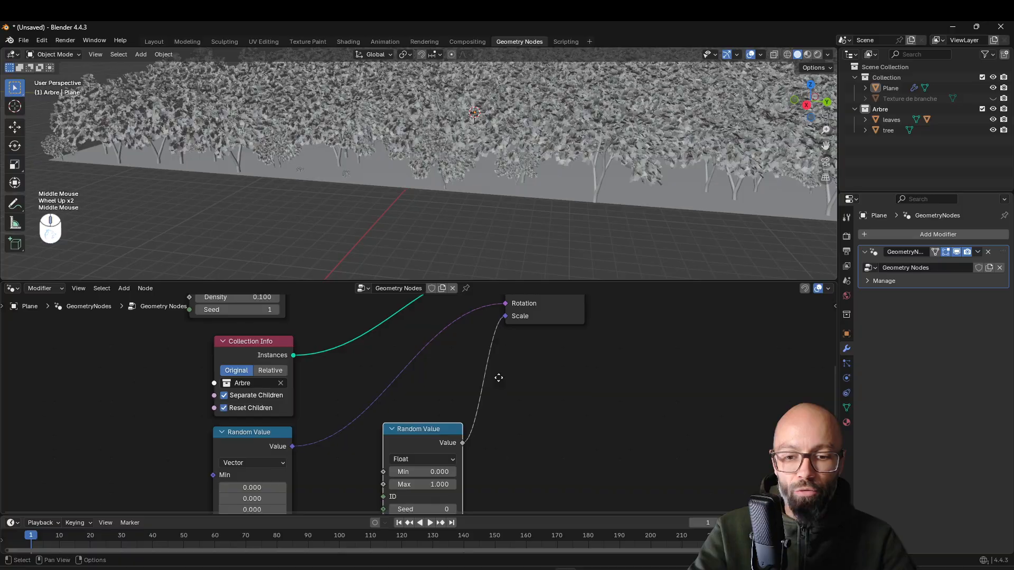
# Set the Float Random Value node's Min to 0.5 and review the tree sizes from above
pyautogui.moveTo(425, 468); pyautogui.dragTo(453, 468)
pyautogui.doubleClick(424, 468)
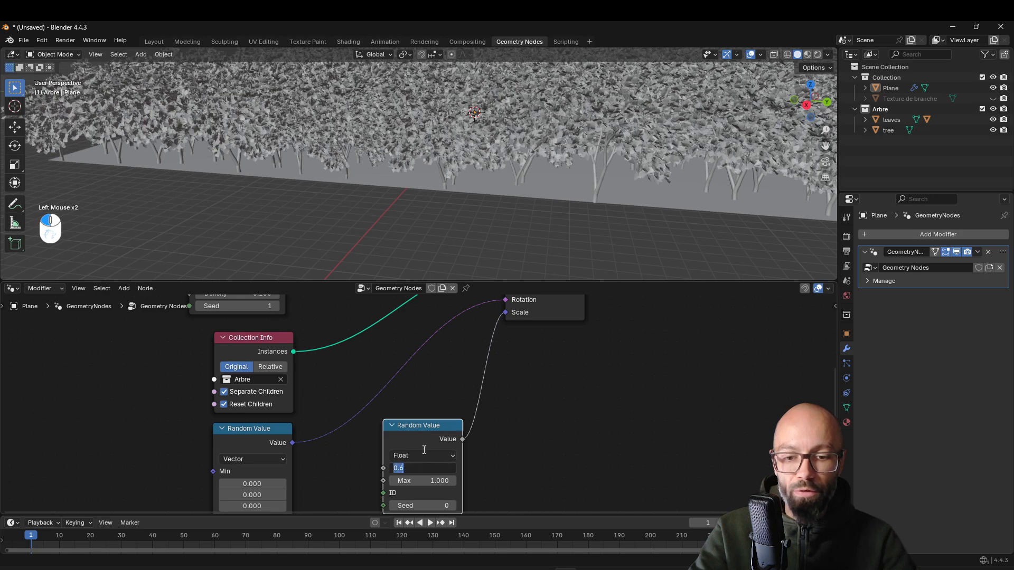
pyautogui.write('0.5')
pyautogui.press('Return')
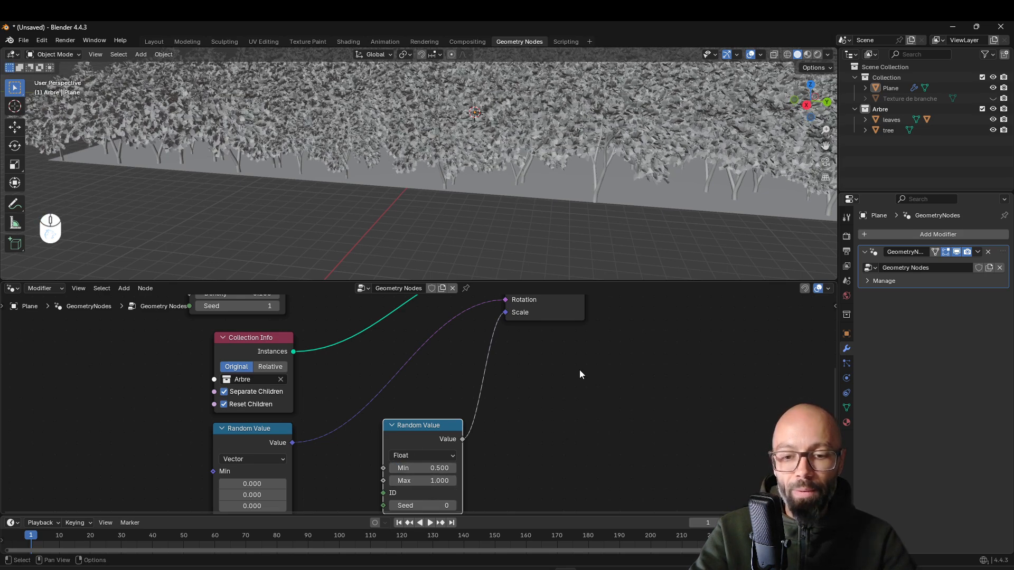
pyautogui.scroll(-2, 580, 375)
pyautogui.moveTo(617, 141); pyautogui.dragTo(564, 207, button='middle')
pyautogui.scroll(-2, 590, 144)
pyautogui.scroll(2, 650, 148)
pyautogui.keyDown('shift'); pyautogui.moveTo(563, 208); pyautogui.dragTo(583, 249, button='middle'); pyautogui.keyUp('shift')
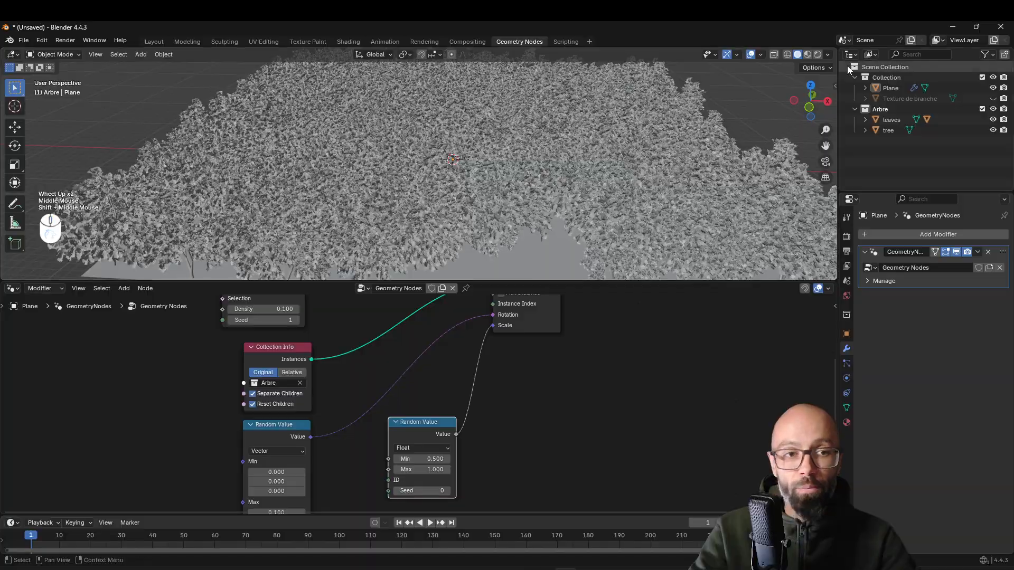
# Switch the viewport to Rendered shading and view the whole forest from a low angle
pyautogui.click(819, 55)
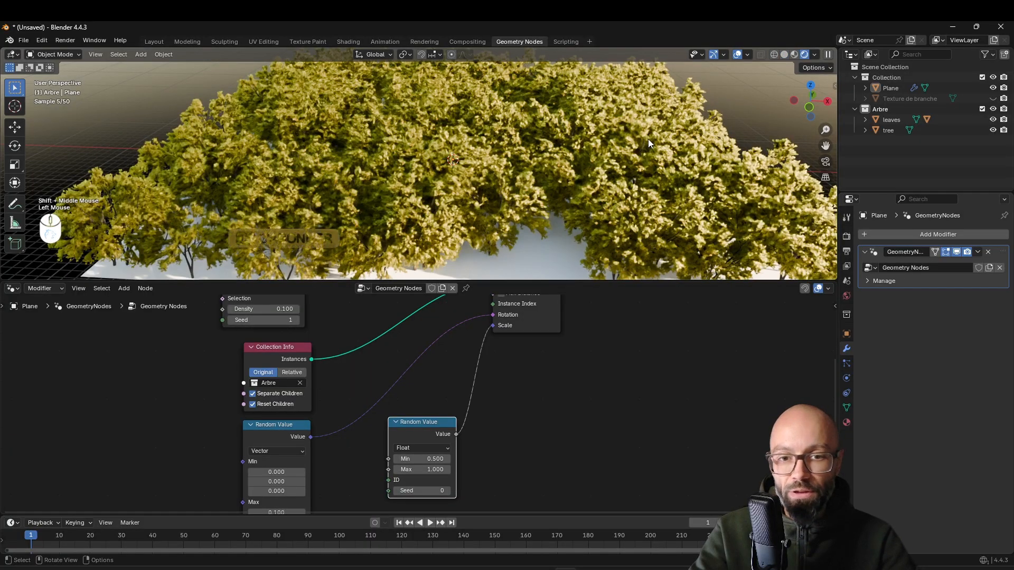
pyautogui.scroll(-2, 649, 138)
pyautogui.moveTo(541, 163)
pyautogui.mouseDown(button='middle')
pyautogui.moveTo(561, 154)
pyautogui.moveTo(523, 168)
pyautogui.moveTo(554, 155)
pyautogui.mouseUp(button='middle')
pyautogui.moveTo(538, 160)
pyautogui.mouseDown(button='middle')
pyautogui.moveTo(576, 179)
pyautogui.moveTo(608, 166)
pyautogui.moveTo(611, 154)
pyautogui.moveTo(540, 150)
pyautogui.moveTo(525, 168)
pyautogui.mouseUp(button='middle')
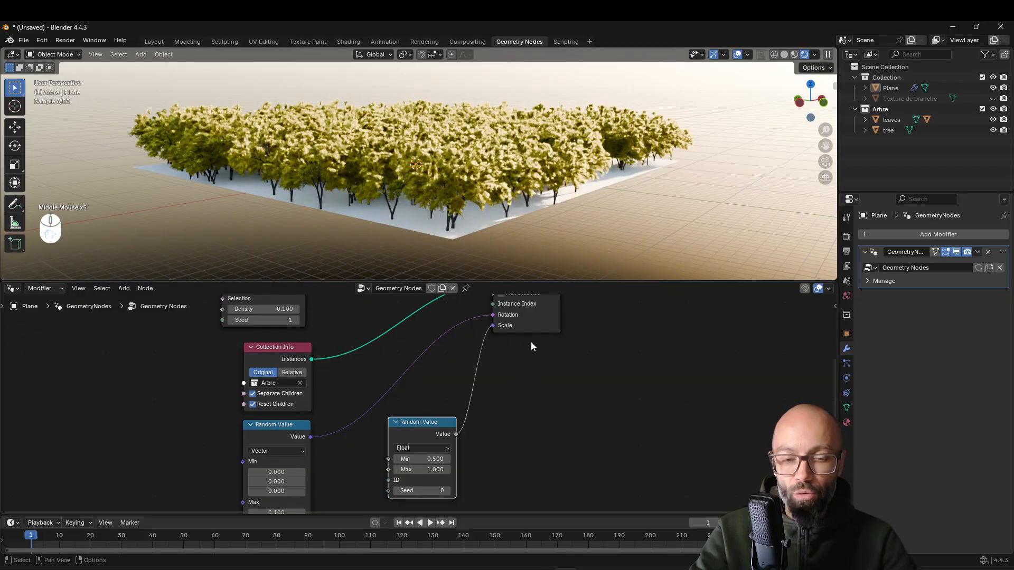
# Lower the Float Random Value node's Min to 0.2 and check the size variation in the rendered forest
pyautogui.scroll(-1, 529, 344)
pyautogui.scroll(3, 501, 370)
pyautogui.moveTo(486, 388); pyautogui.dragTo(510, 368, button='middle')
pyautogui.scroll(2, 492, 429)
pyautogui.click(465, 460)
pyautogui.write('.2')
pyautogui.press('Return')
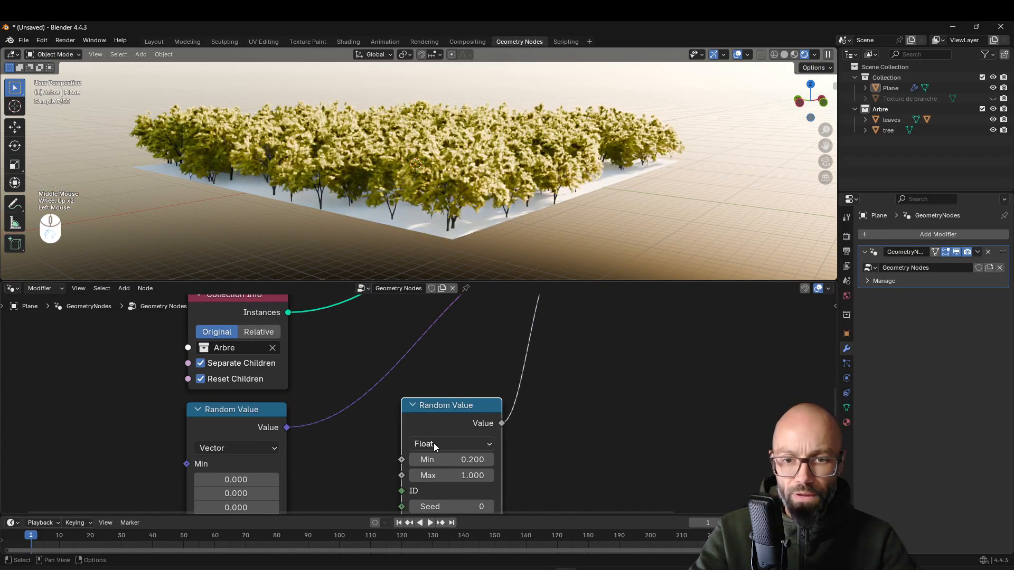
pyautogui.moveTo(507, 222)
pyautogui.mouseDown(button='middle')
pyautogui.moveTo(503, 207)
pyautogui.moveTo(504, 239)
pyautogui.mouseUp(button='middle')
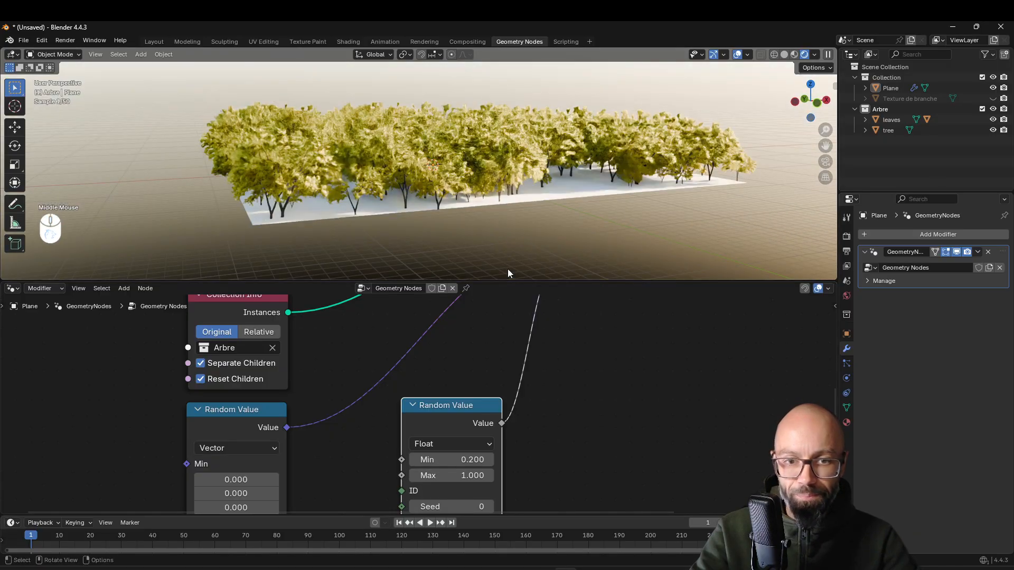
# Set the Float Random Value node's Min to 0.1 and inspect the rendered forest from several angles
pyautogui.click(446, 459)
pyautogui.write('.1')
pyautogui.press('Return')
pyautogui.moveTo(500, 217); pyautogui.dragTo(557, 204, button='middle')
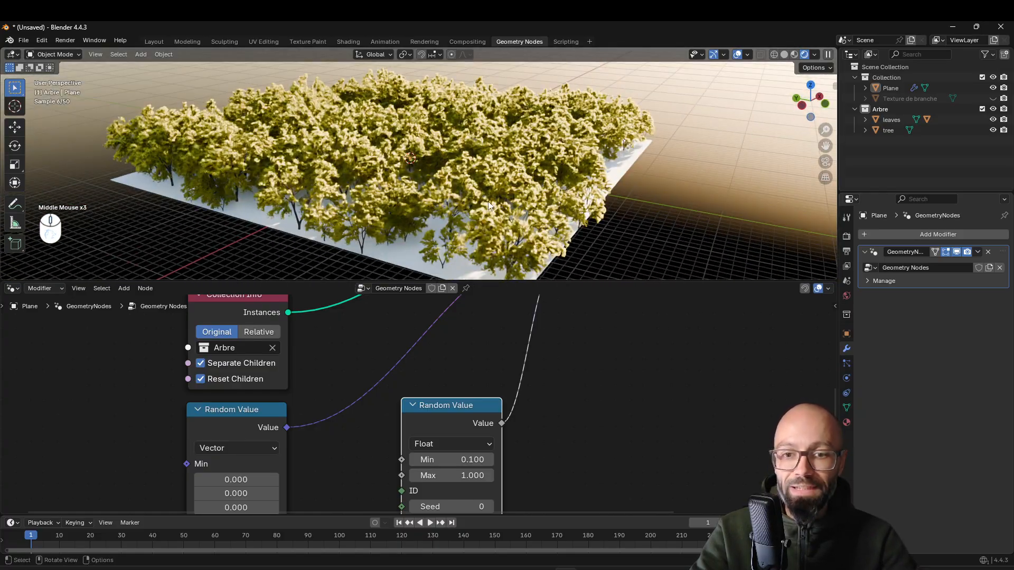
pyautogui.scroll(-1, 461, 211)
pyautogui.moveTo(458, 216); pyautogui.dragTo(439, 203, button='middle')
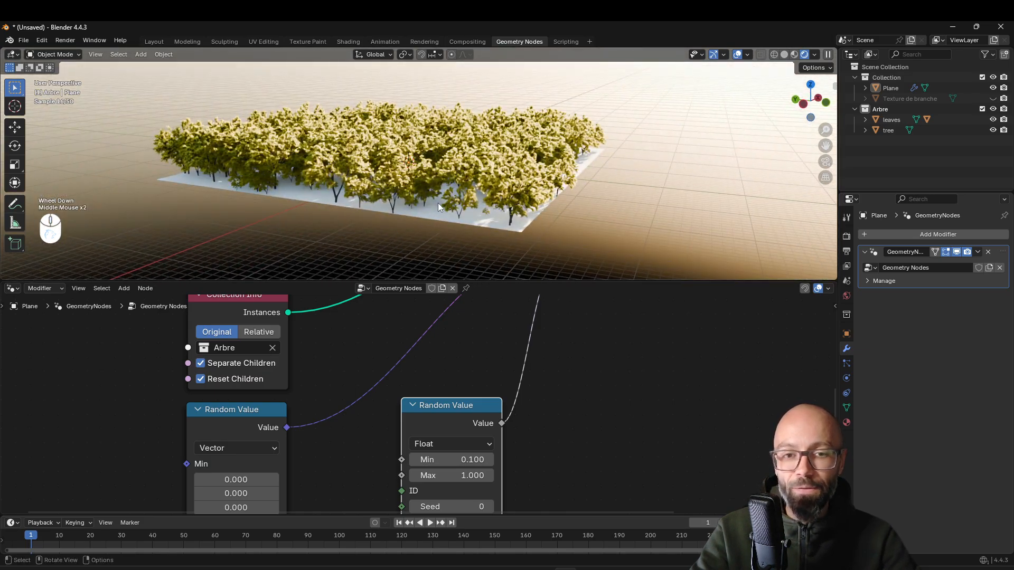